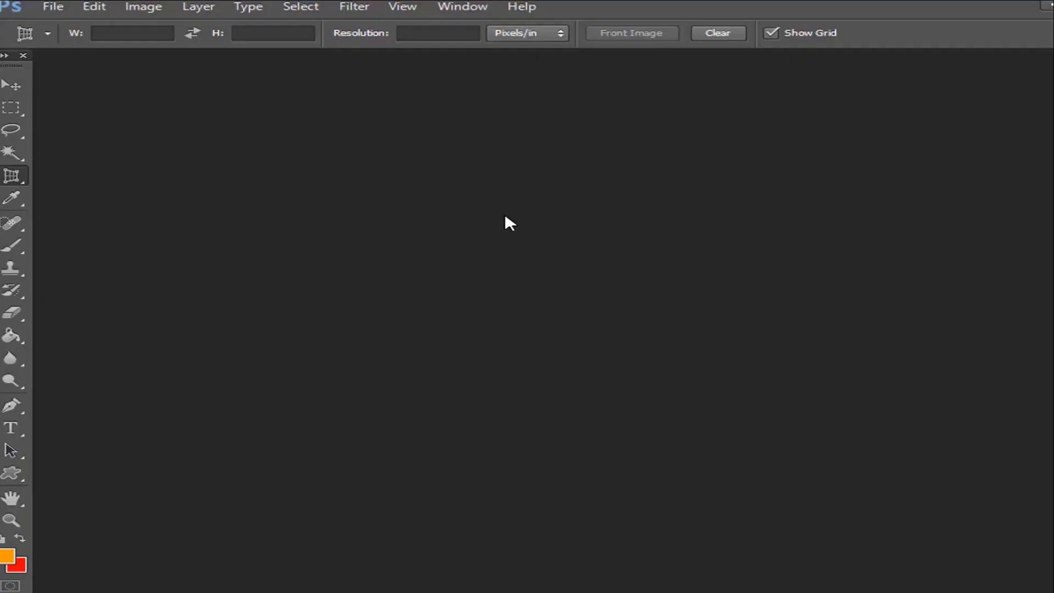
# Switch to the Slice Tool from the Crop tool group
pyautogui.rightClick(12, 174)
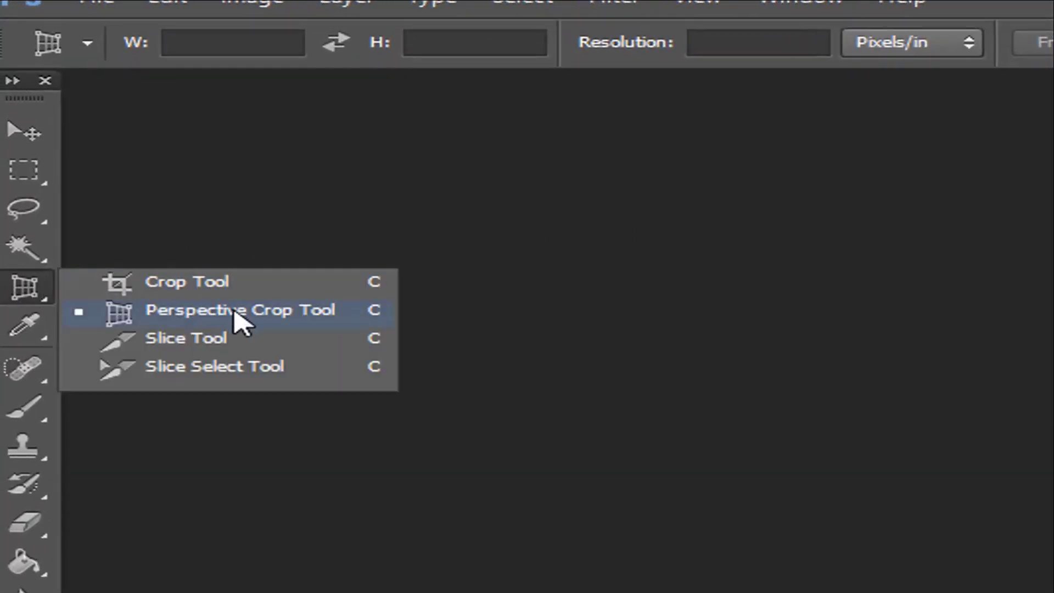
pyautogui.click(283, 339)
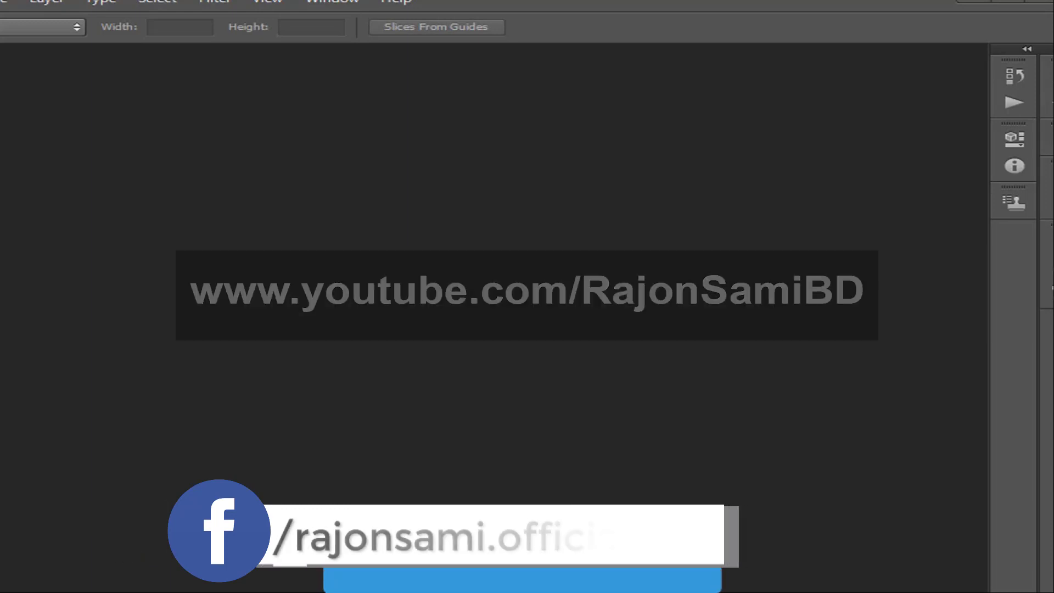
# Open the For Slice website screenshot and keep the Slice Tool active
pyautogui.click(76, 554)
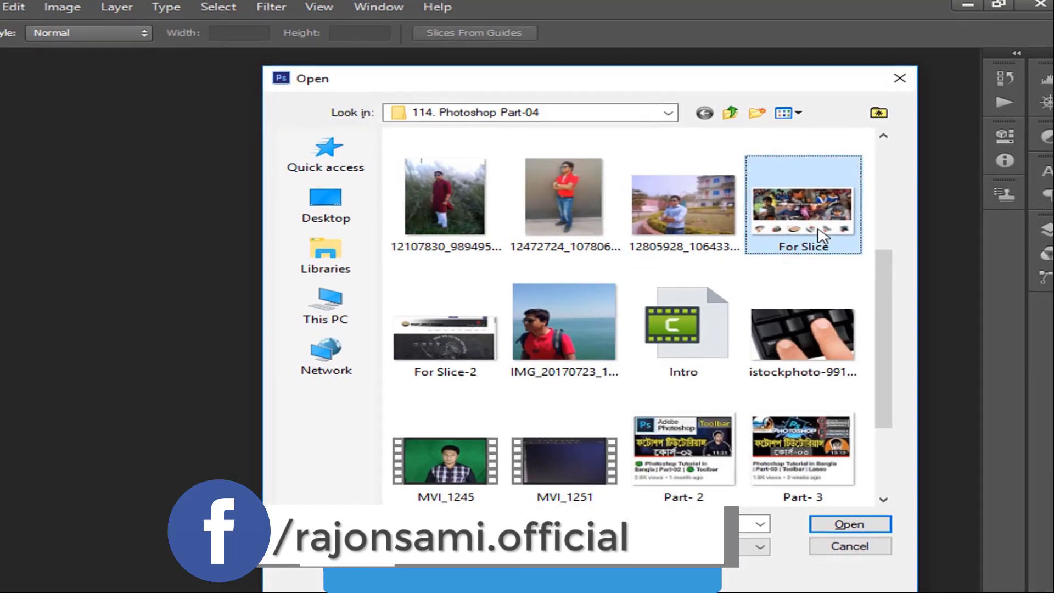
pyautogui.click(809, 448)
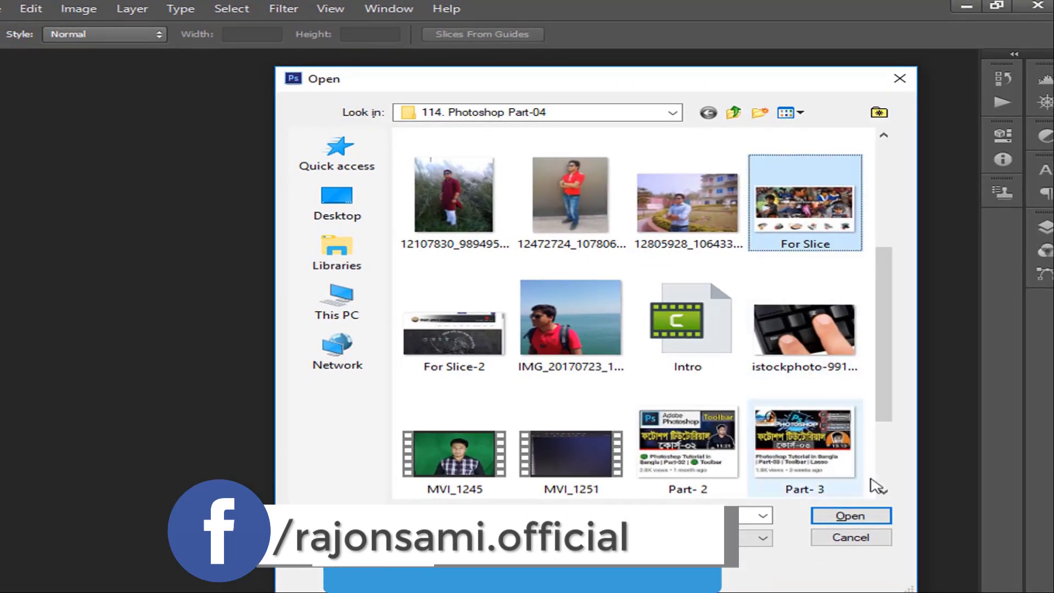
pyautogui.click(846, 513)
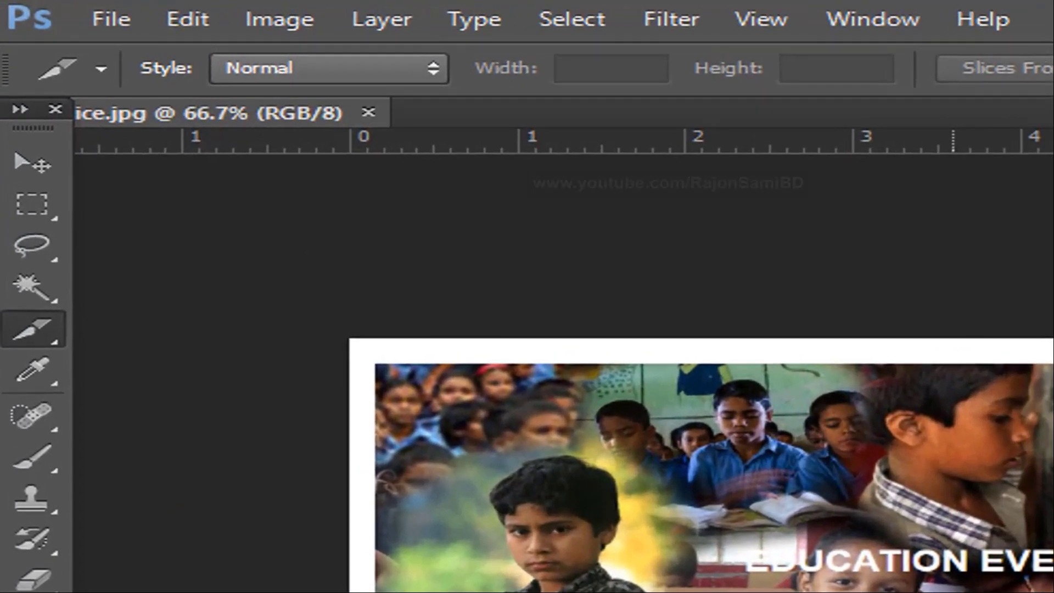
pyautogui.rightClick(35, 337)
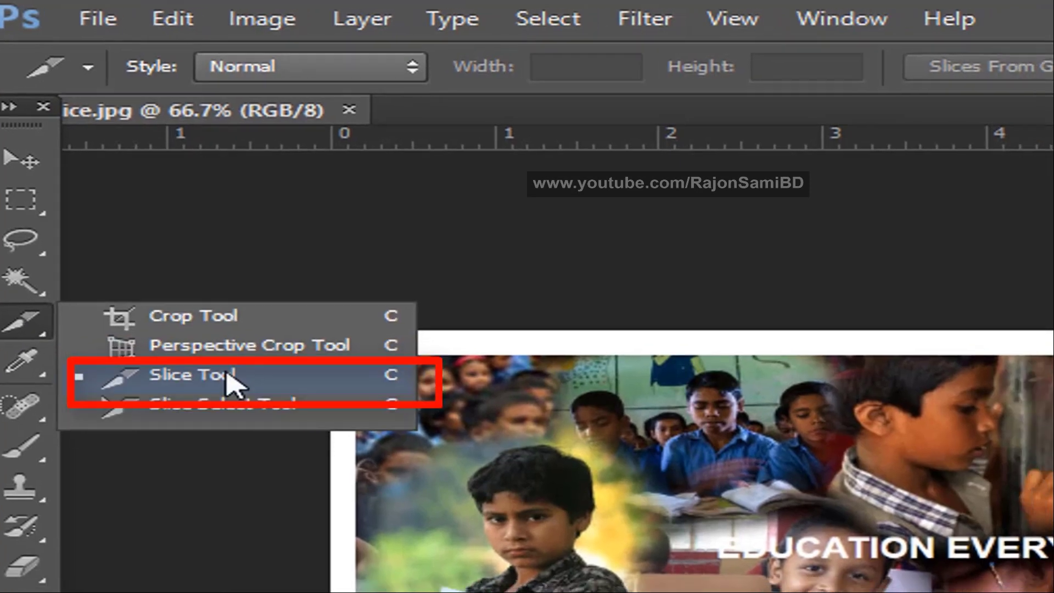
pyautogui.click(245, 390)
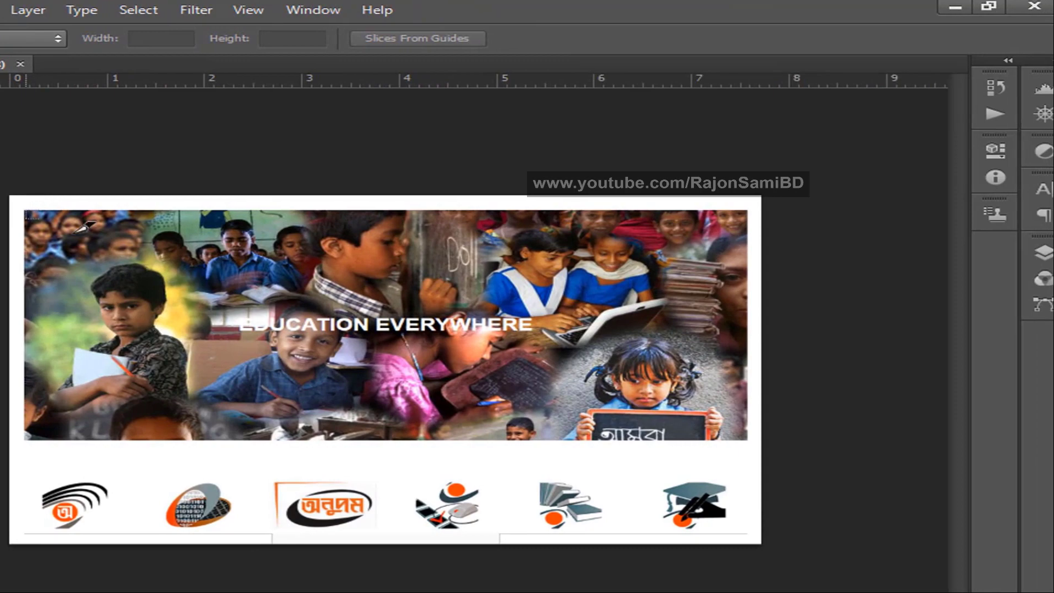
# Draw slice 03 over the EDUCATION EVERYWHERE banner photo and adjust its top edge
pyautogui.moveTo(25, 211); pyautogui.dragTo(747, 440)
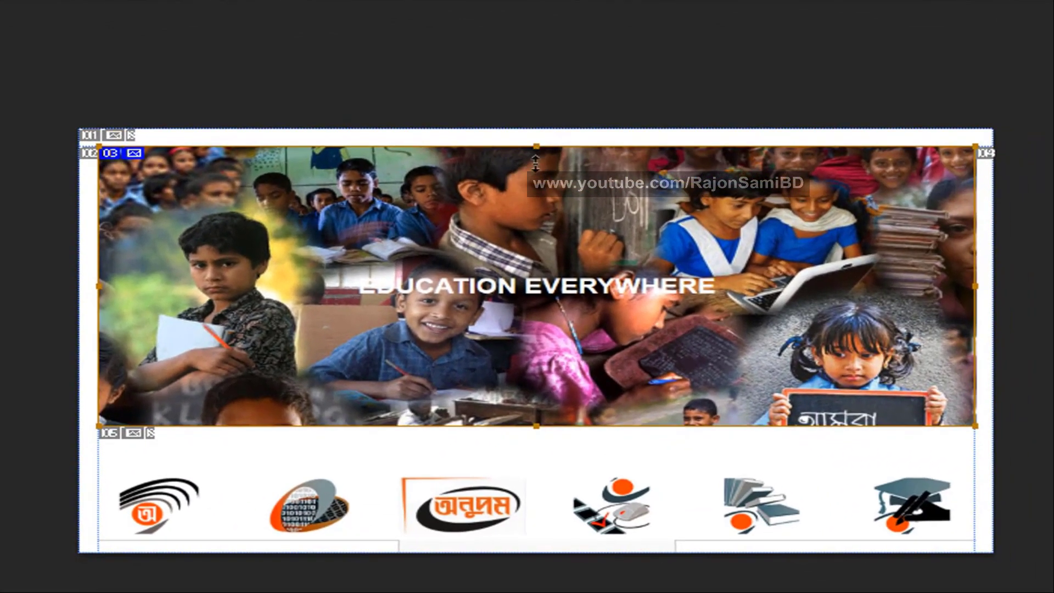
pyautogui.moveTo(536, 147); pyautogui.dragTo(558, 141)
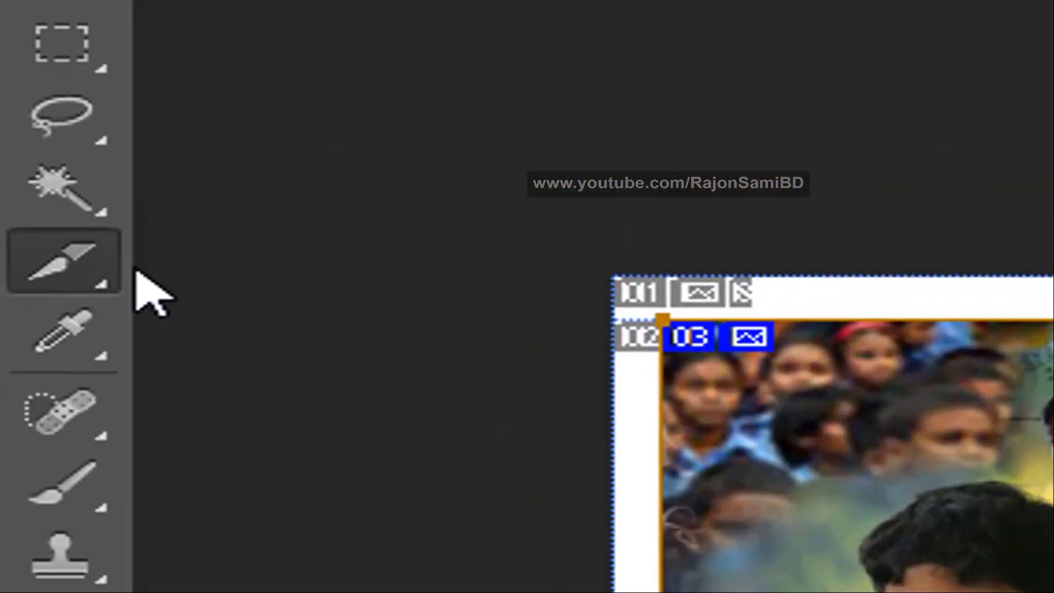
pyautogui.rightClick(117, 270)
pyautogui.click(294, 348)
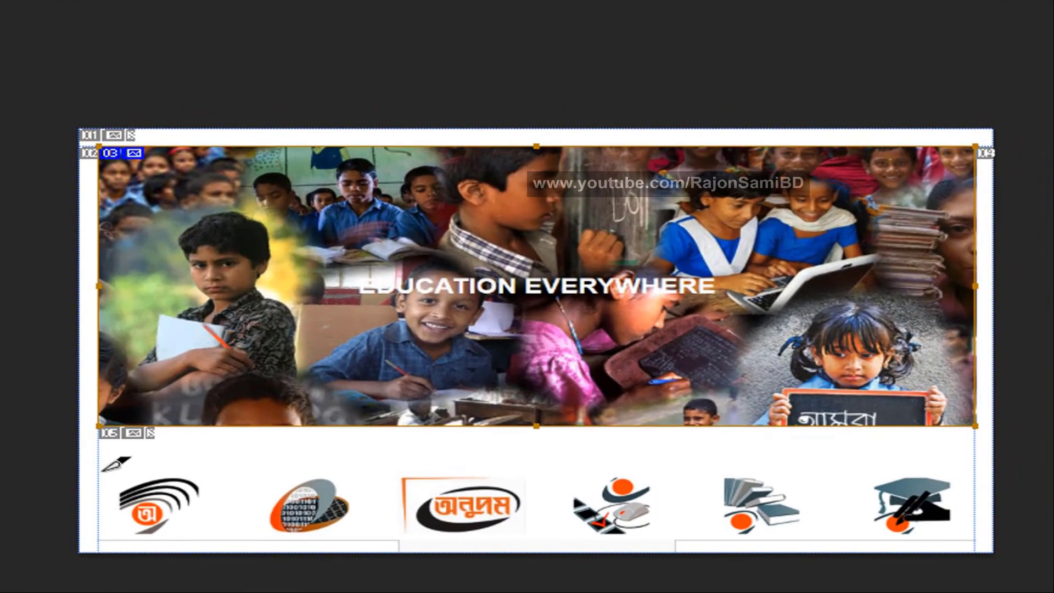
# Draw a separate slice around each of the six logos along the bottom
pyautogui.moveTo(101, 469)
pyautogui.mouseDown()
pyautogui.moveTo(241, 536)
pyautogui.moveTo(227, 571)
pyautogui.moveTo(232, 542)
pyautogui.mouseUp()
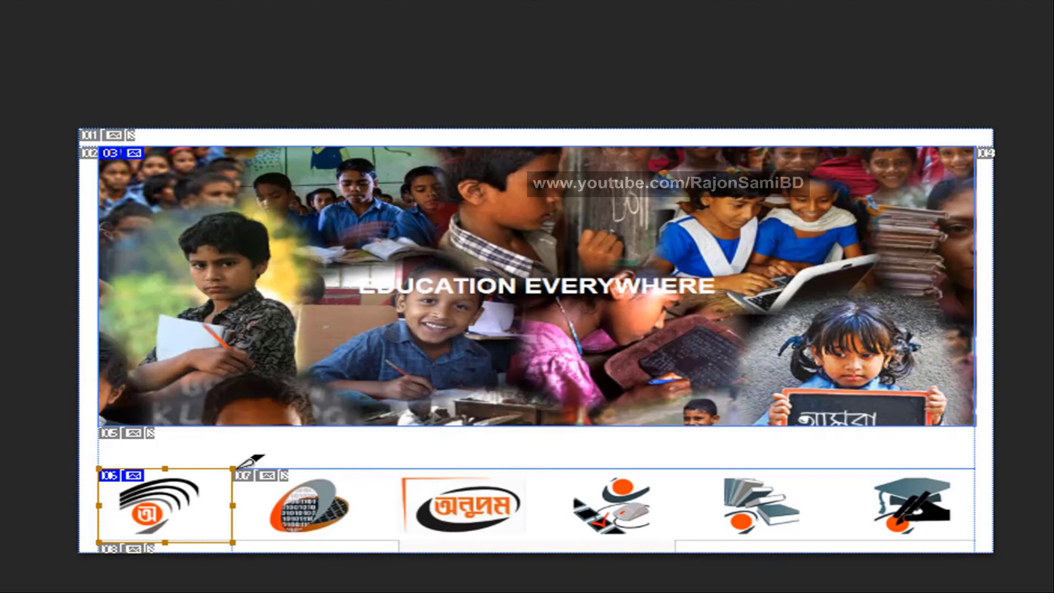
pyautogui.moveTo(236, 468); pyautogui.dragTo(396, 543)
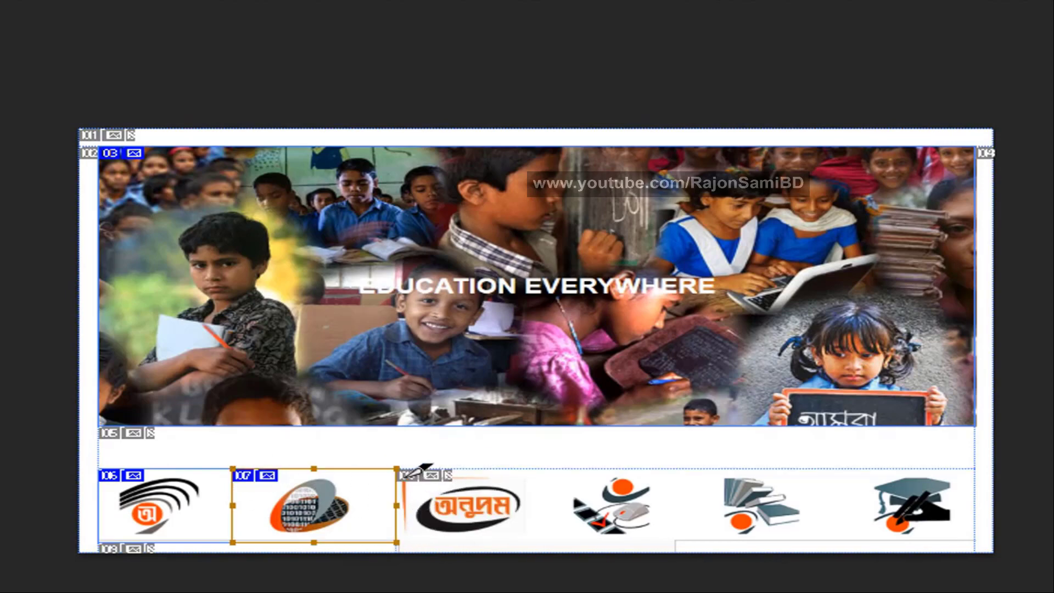
pyautogui.moveTo(398, 469); pyautogui.dragTo(547, 542)
pyautogui.moveTo(548, 469); pyautogui.dragTo(672, 553)
pyautogui.moveTo(672, 470); pyautogui.dragTo(843, 542)
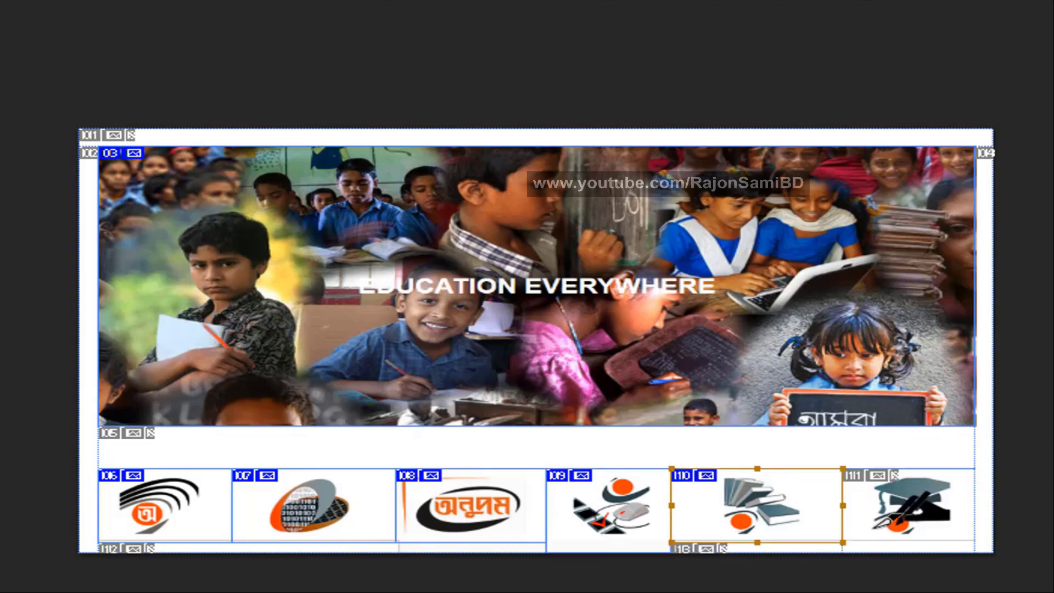
pyautogui.moveTo(846, 470); pyautogui.dragTo(975, 543)
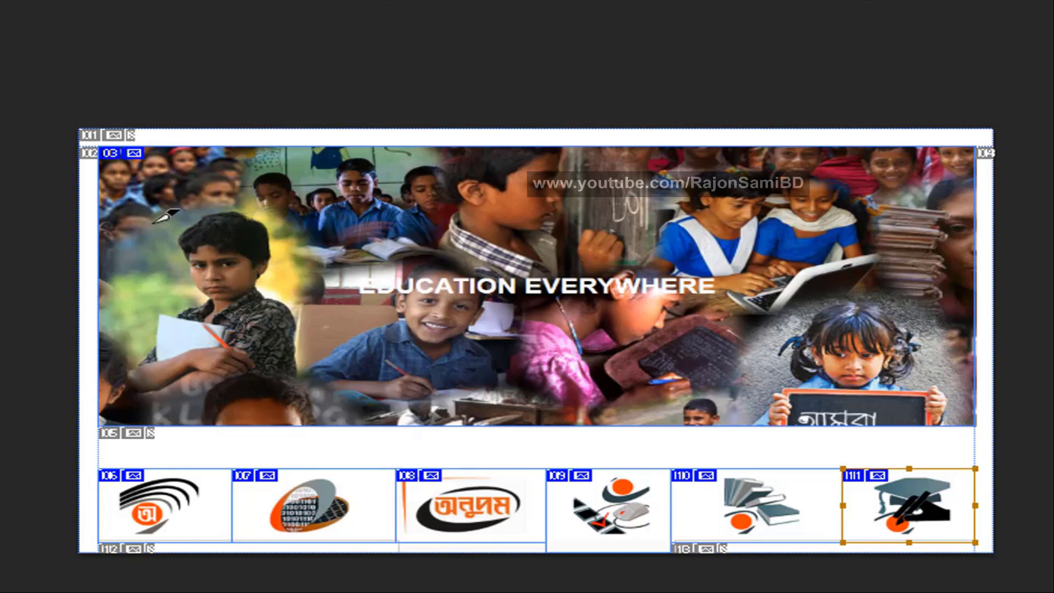
# Draw slice 06 around the boy at left, widening and extending it upward to fit
pyautogui.moveTo(128, 220); pyautogui.dragTo(321, 431)
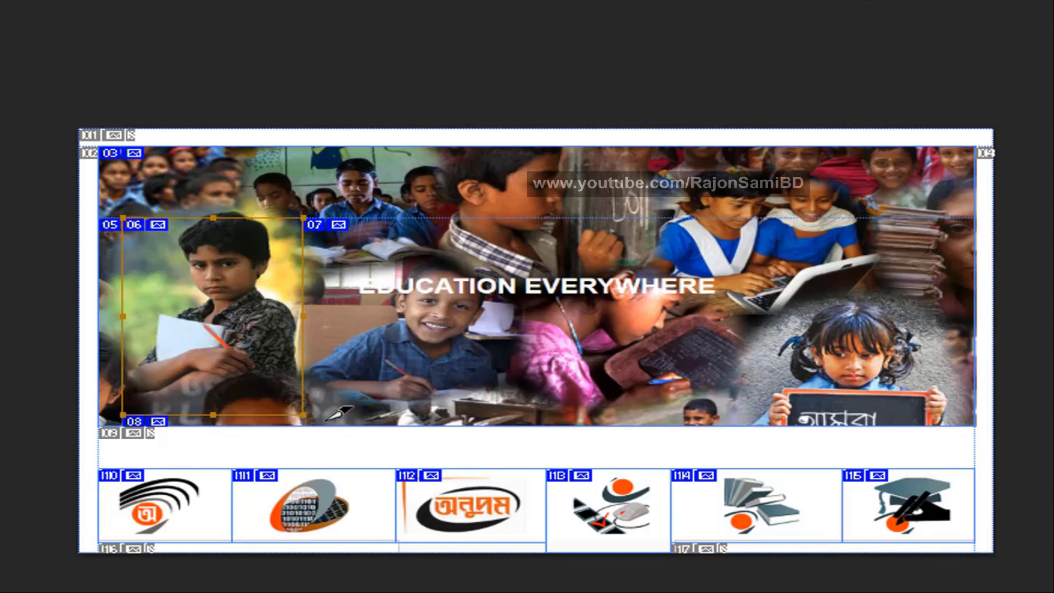
pyautogui.moveTo(304, 316); pyautogui.dragTo(349, 317)
pyautogui.moveTo(244, 412); pyautogui.dragTo(234, 424)
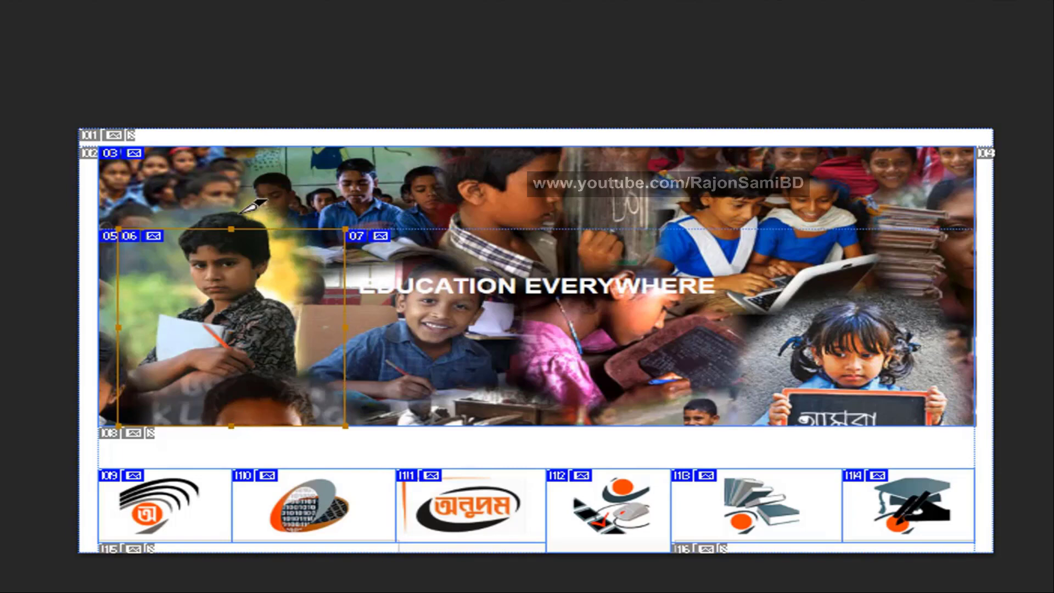
pyautogui.moveTo(231, 229); pyautogui.dragTo(235, 209)
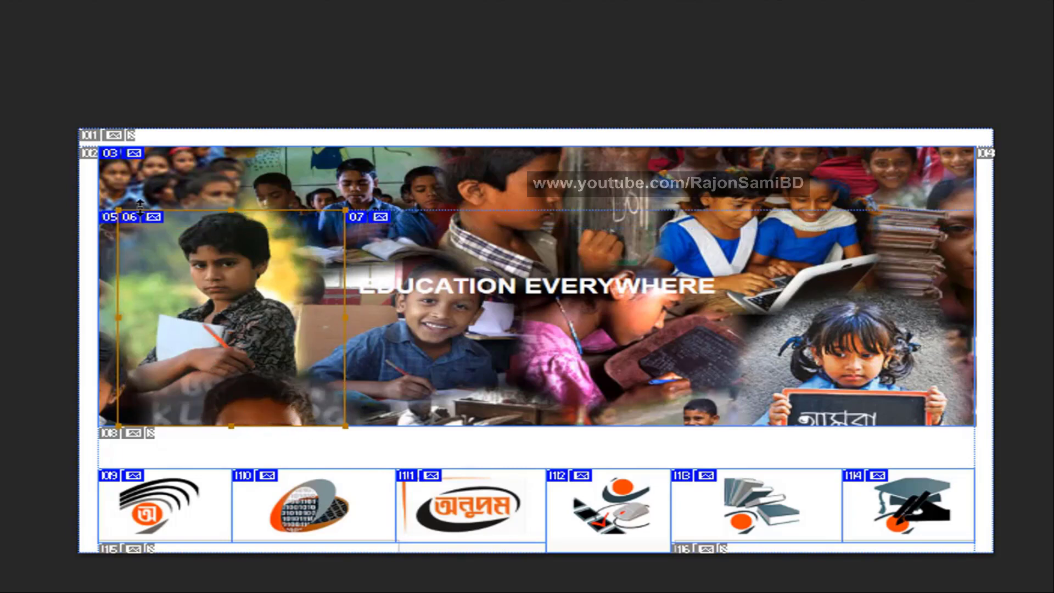
# In Slice Options, replace the boy's default name For Slice_06 with a new name
pyautogui.doubleClick(217, 269)
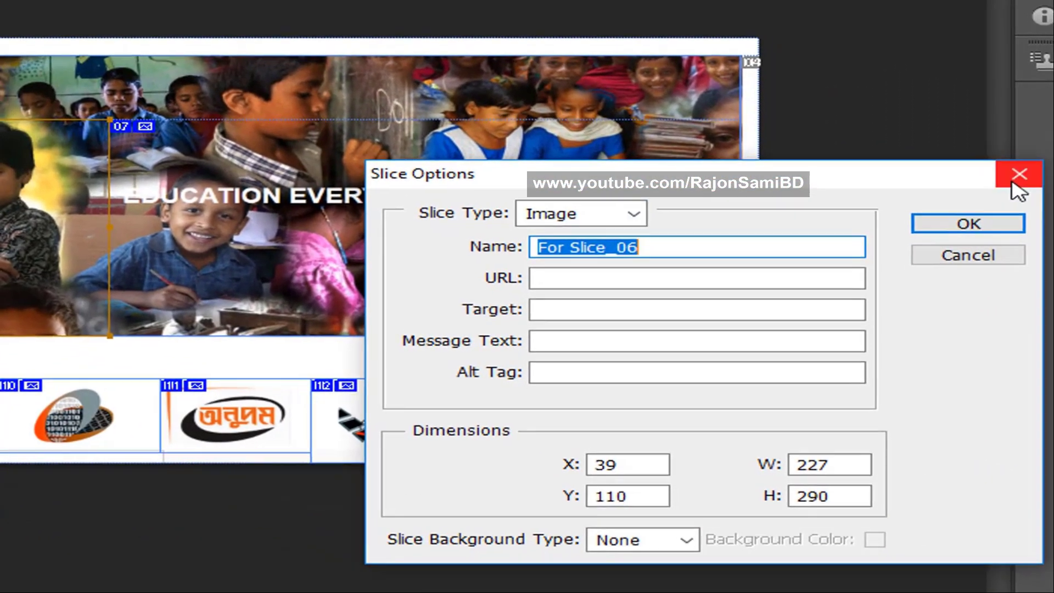
pyautogui.click(1016, 175)
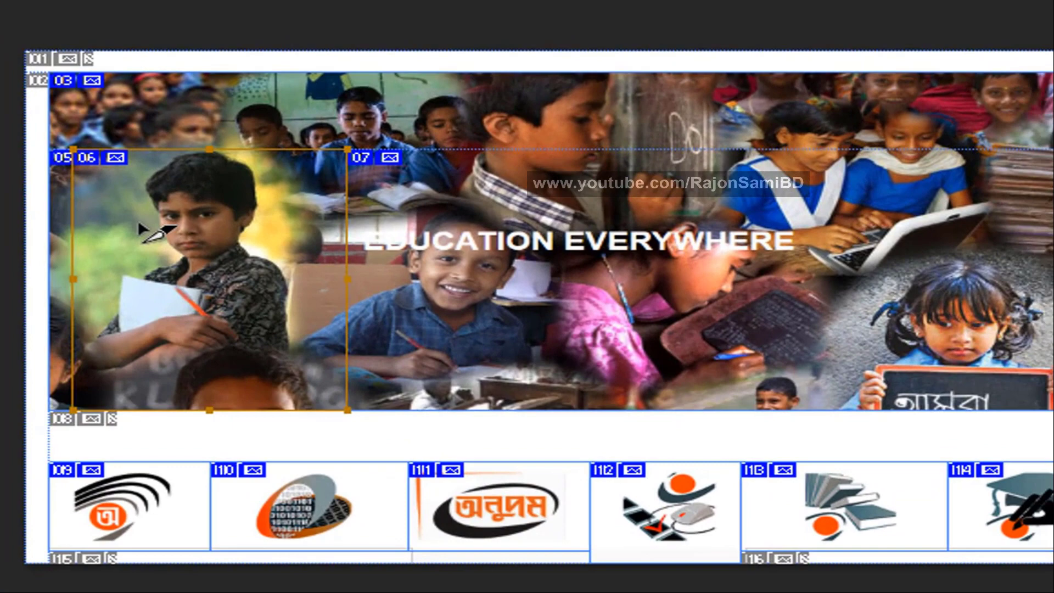
pyautogui.doubleClick(175, 257)
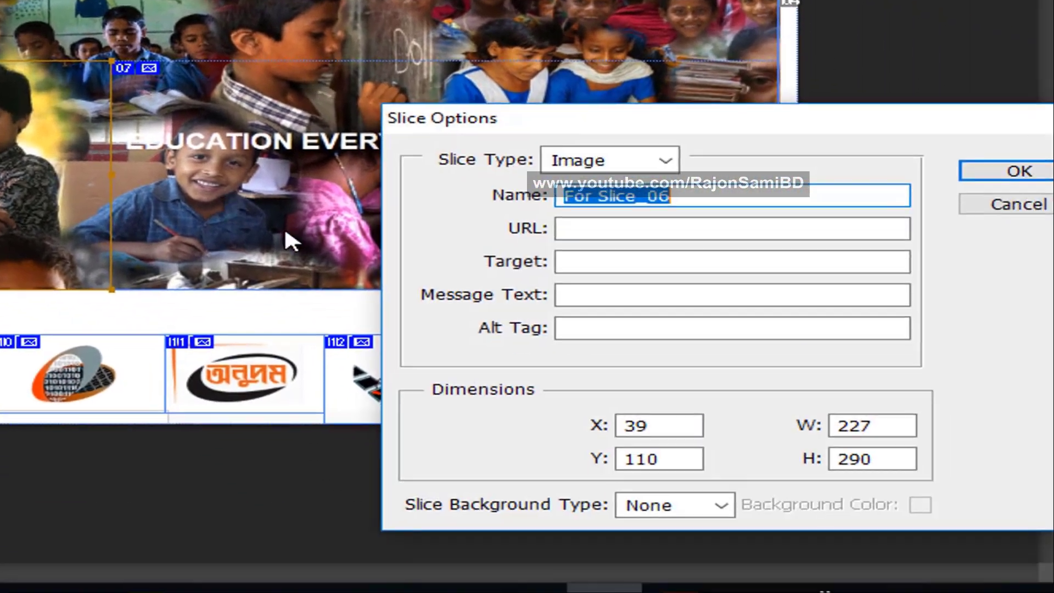
pyautogui.click(646, 178)
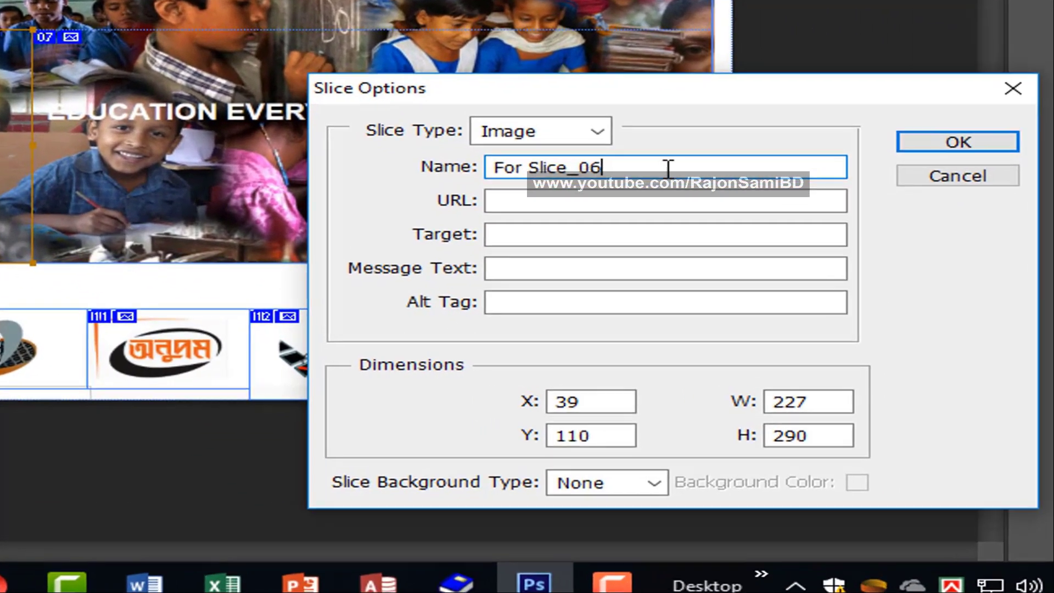
pyautogui.moveTo(679, 177); pyautogui.dragTo(450, 181)
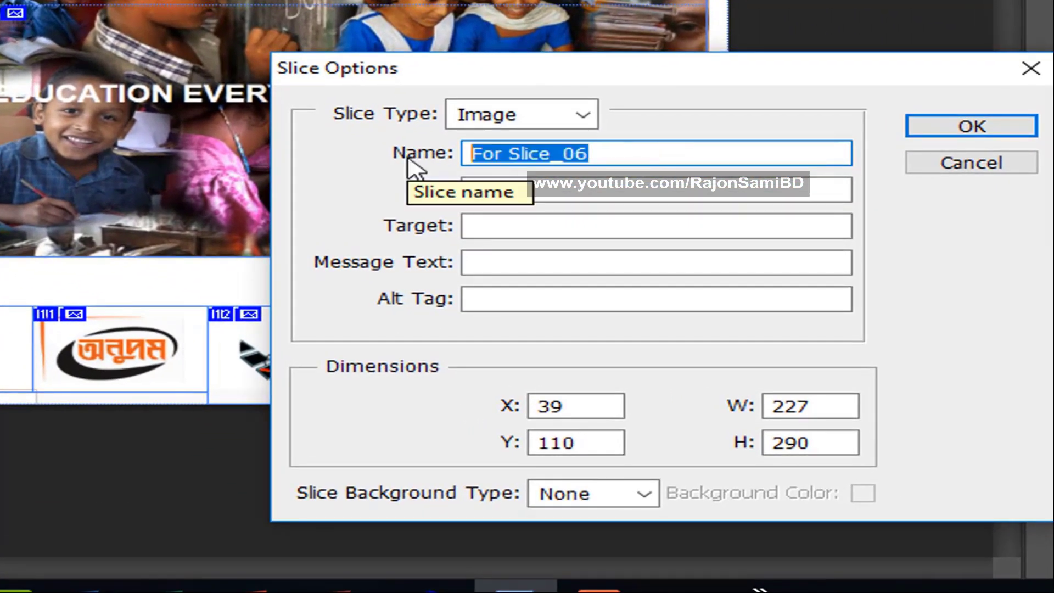
pyautogui.write('Raju')
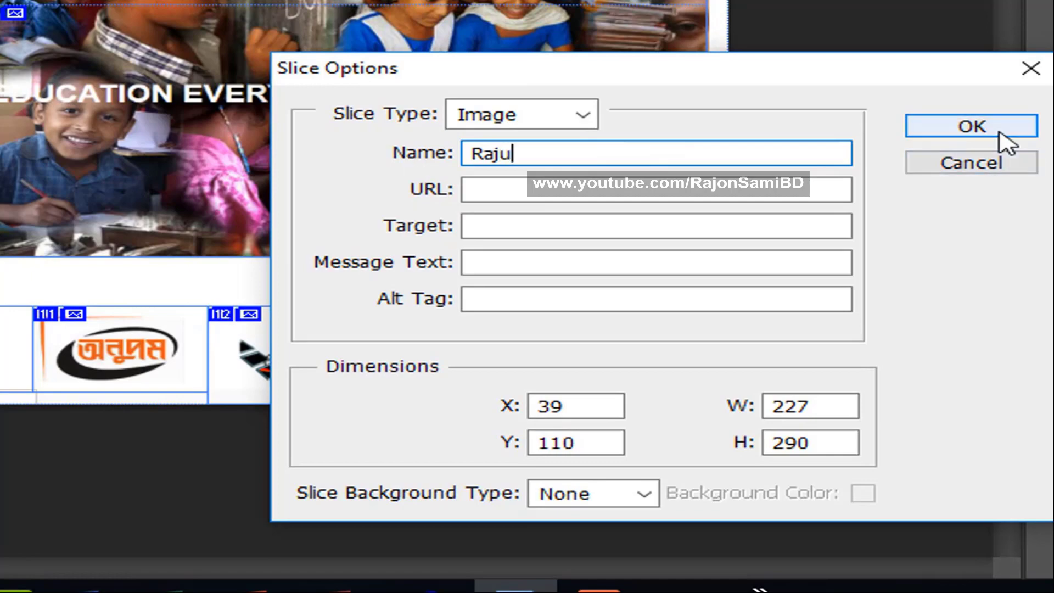
pyautogui.click(1004, 132)
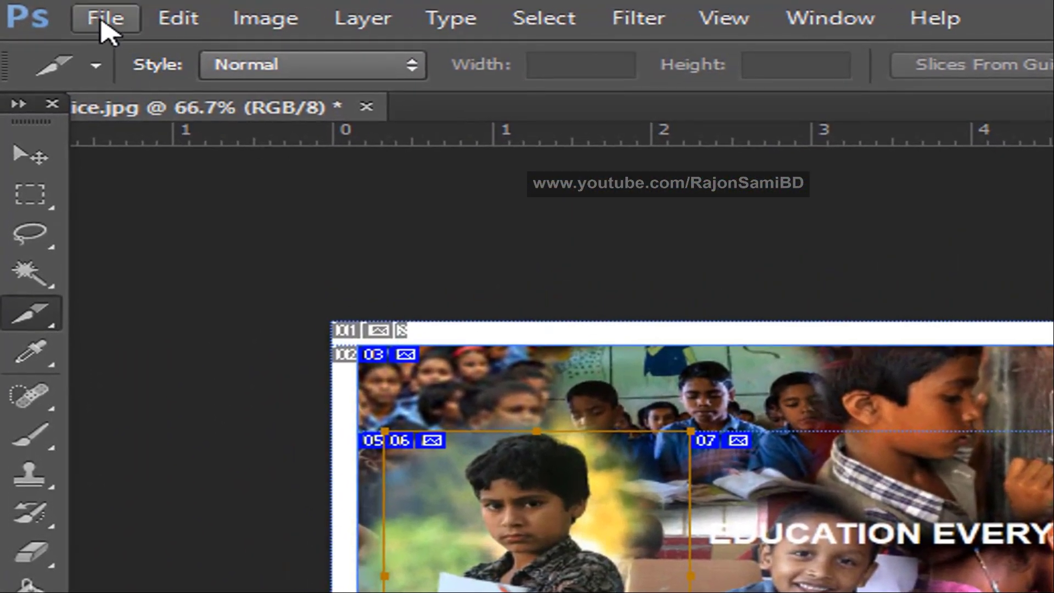
# Save for Web into the tutorial folder as Images Only, named 'More Slice'
pyautogui.click(102, 21)
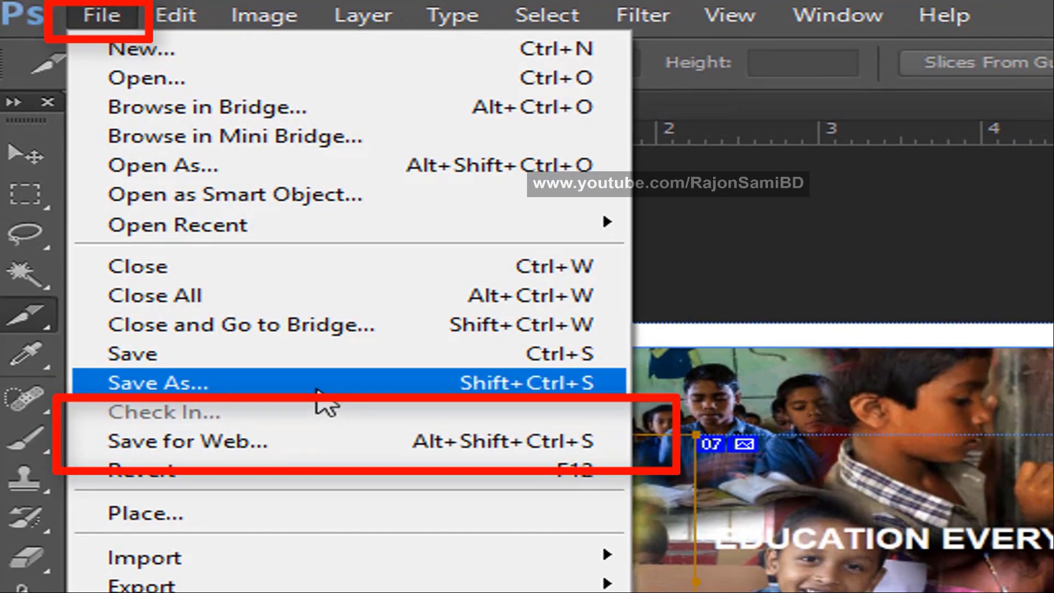
pyautogui.click(318, 443)
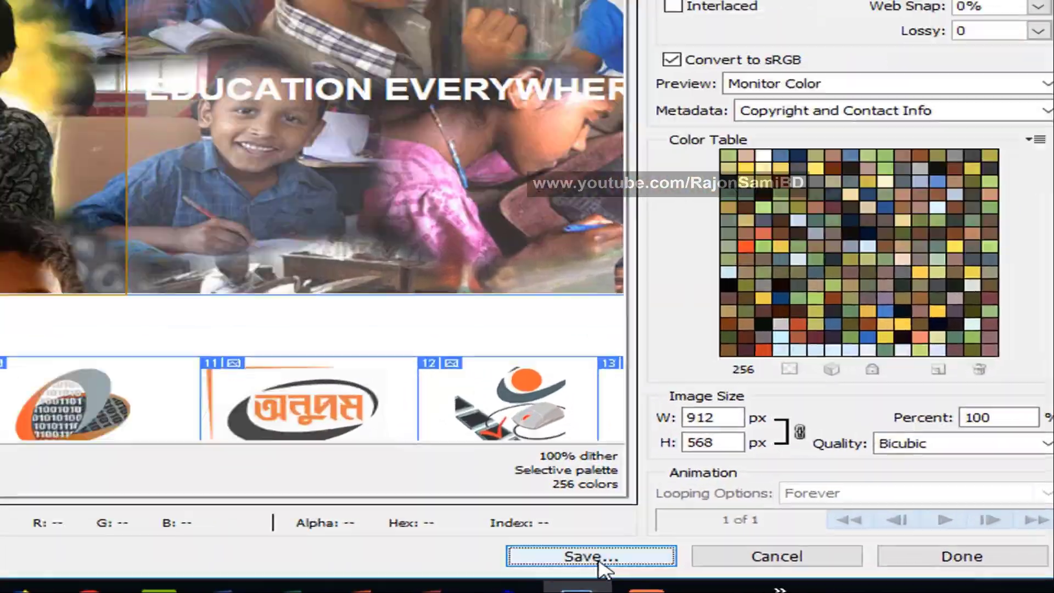
pyautogui.click(724, 577)
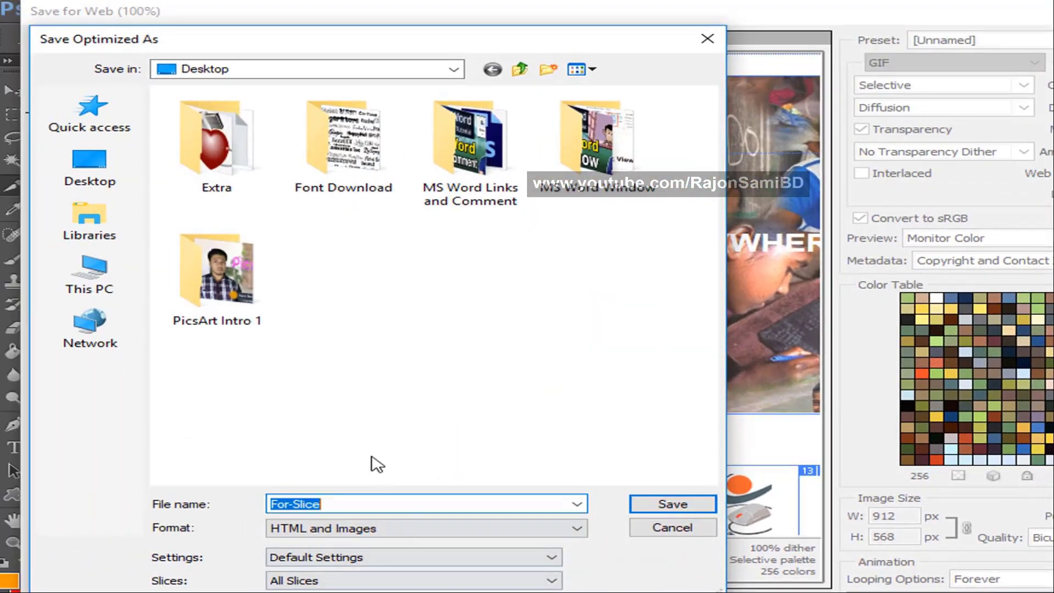
pyautogui.click(105, 173)
pyautogui.hotkey('alt', 'Left')
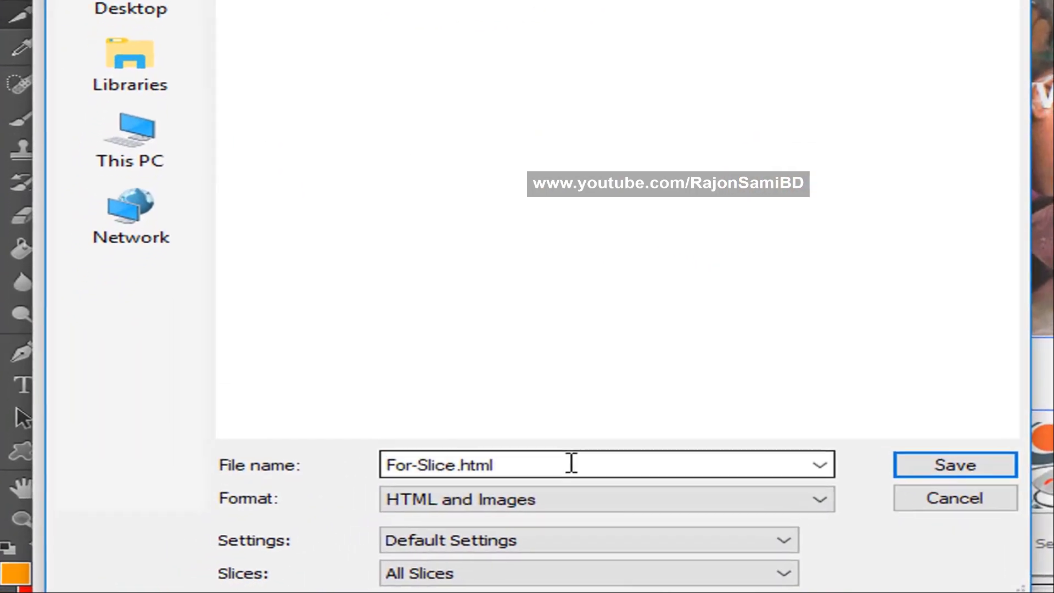
pyautogui.doubleClick(401, 502)
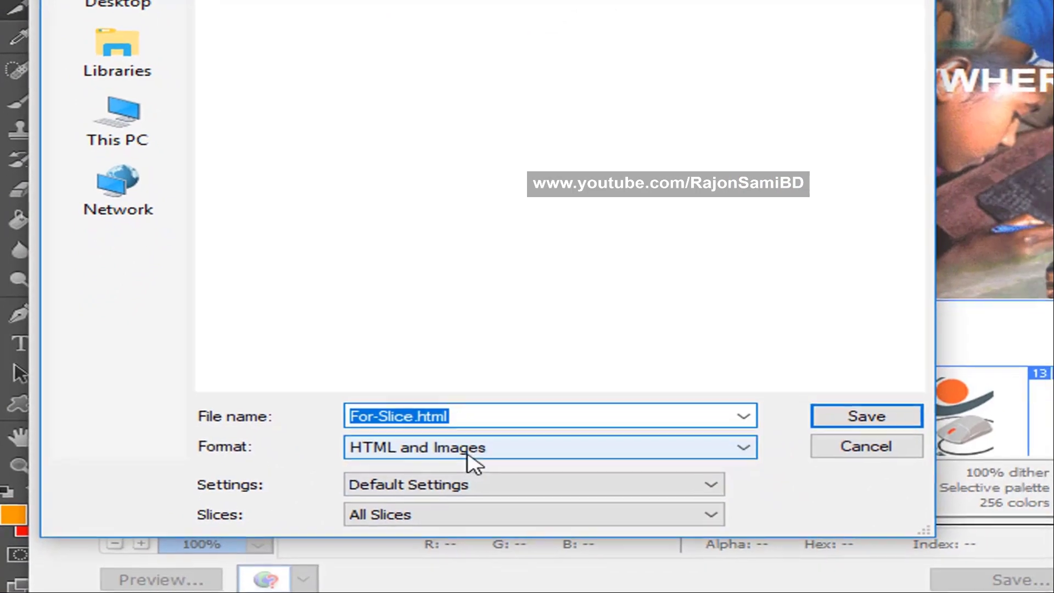
pyautogui.click(511, 452)
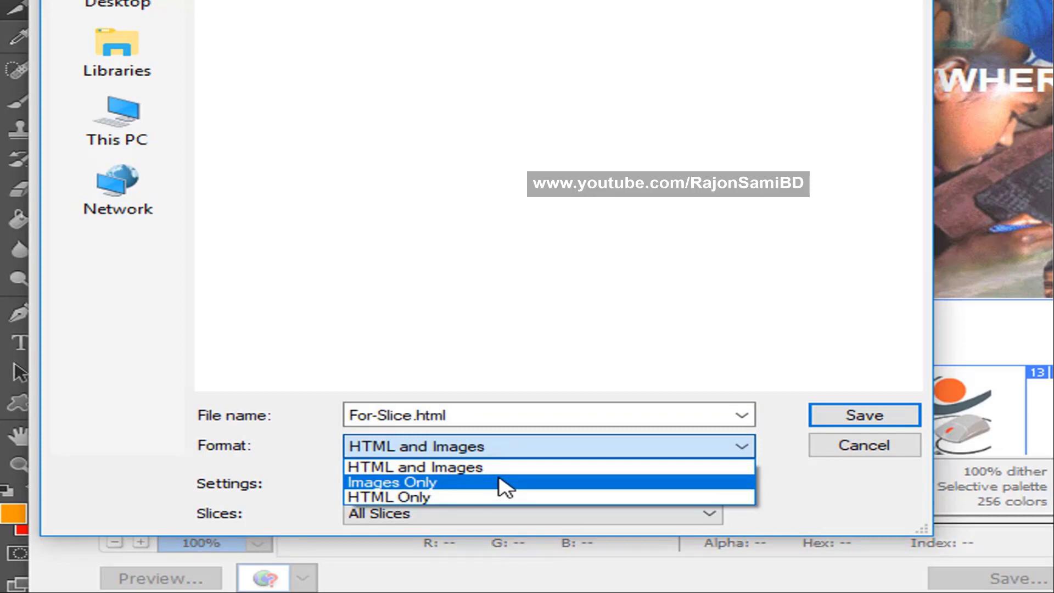
pyautogui.click(446, 482)
pyautogui.click(500, 416)
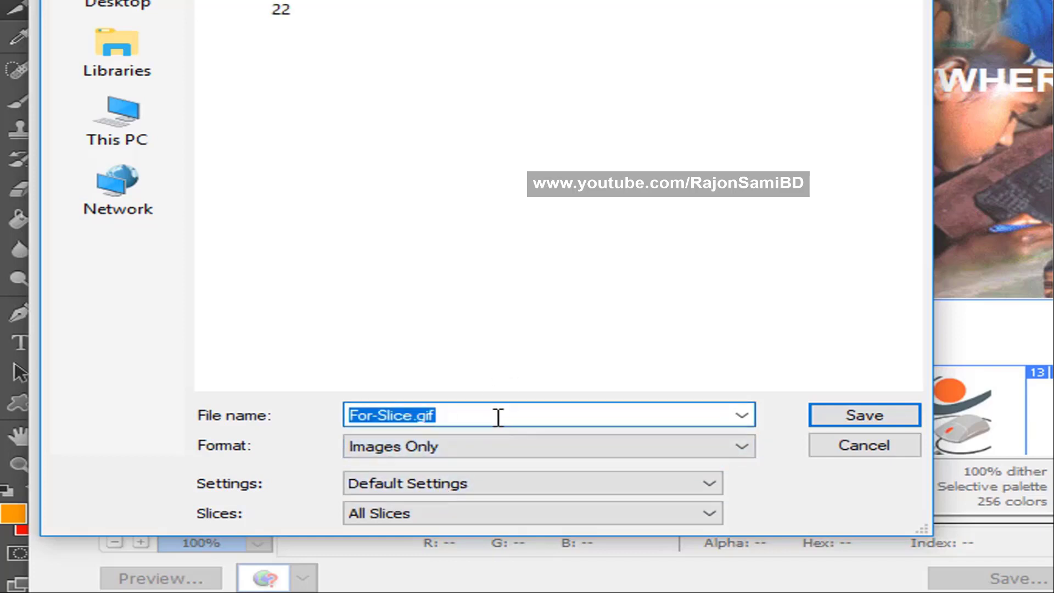
pyautogui.write('More Sl')
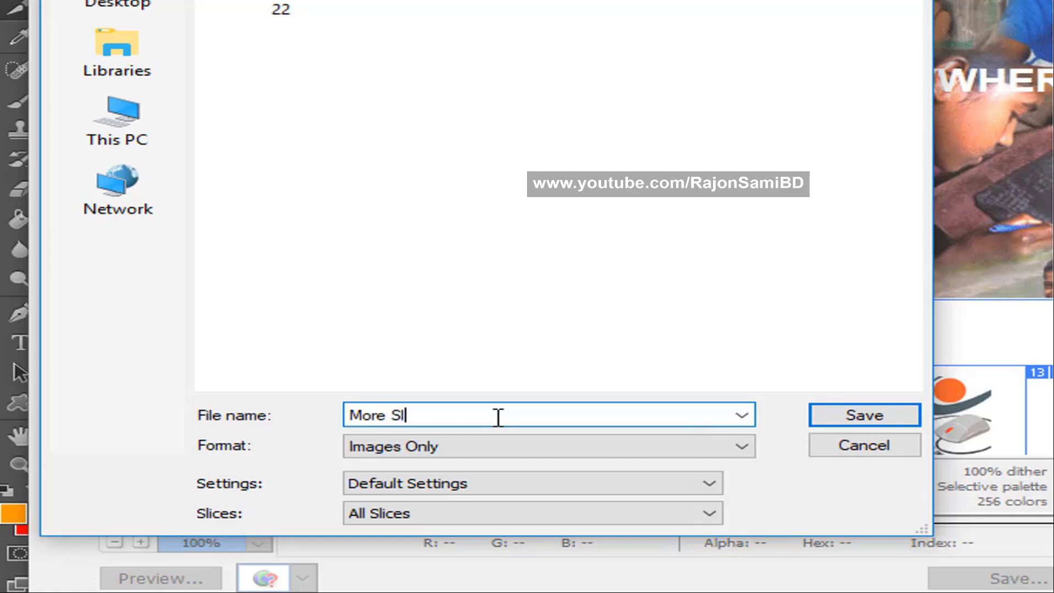
pyautogui.write('ice')
pyautogui.click(878, 426)
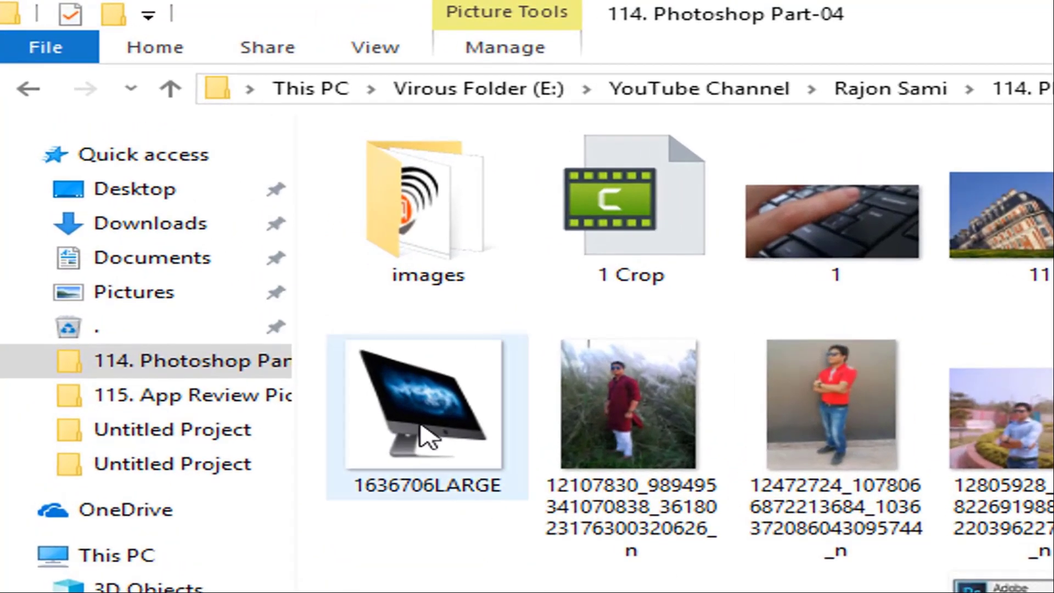
# Open the exported images folder and preview More-Slice_10 in Photos
pyautogui.doubleClick(433, 219)
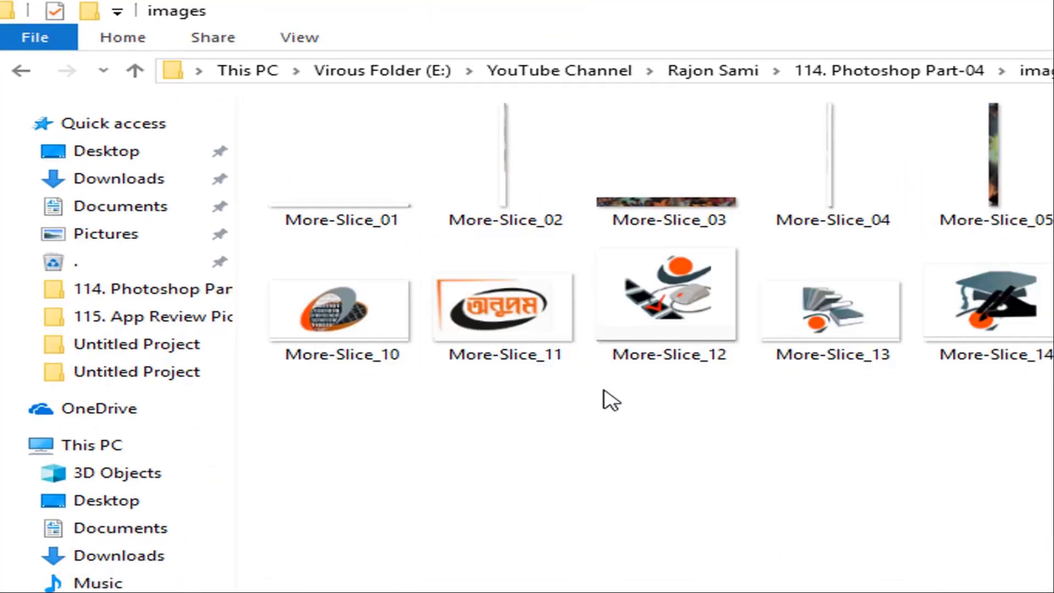
pyautogui.hotkey('alt', 'Up')
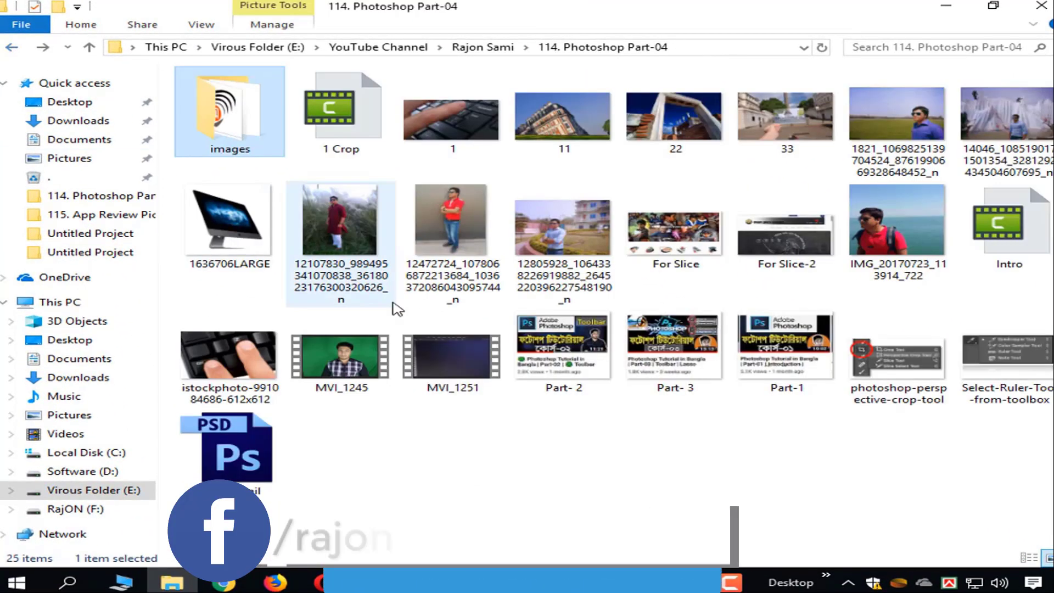
pyautogui.doubleClick(229, 116)
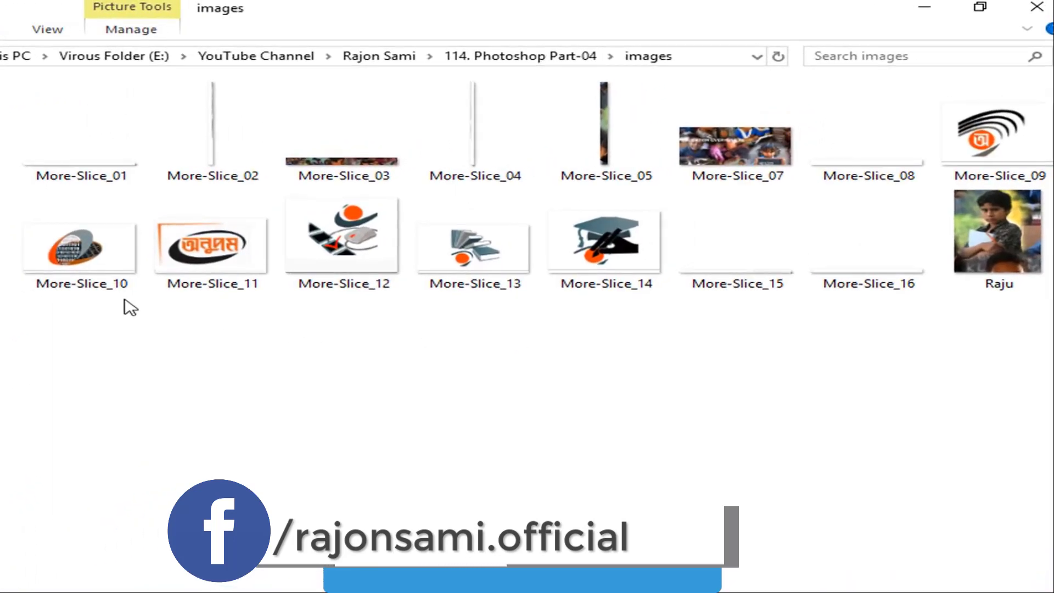
pyautogui.doubleClick(85, 281)
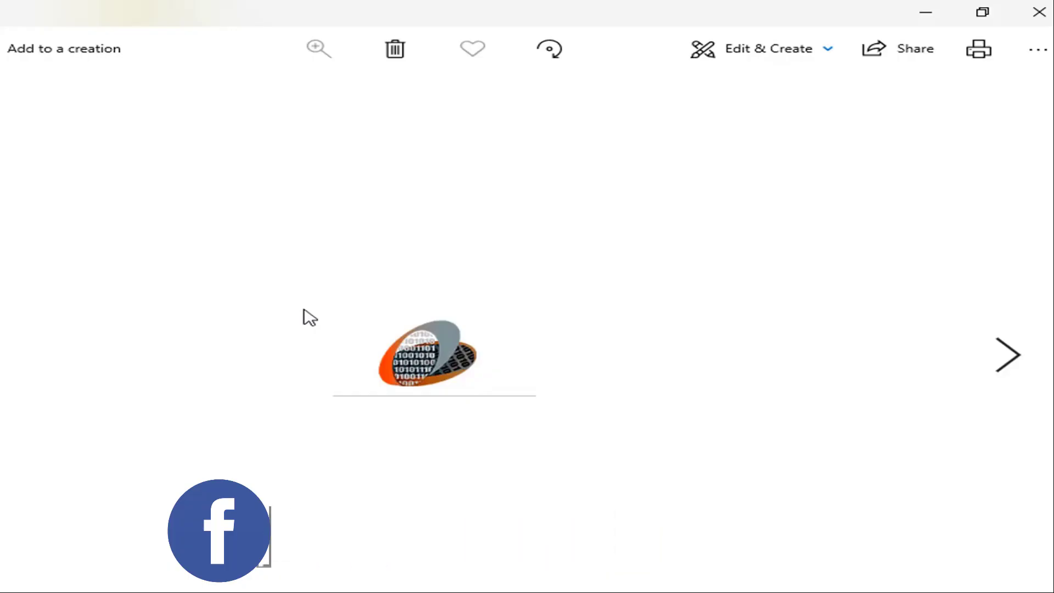
pyautogui.scroll(-3, 667, 261)
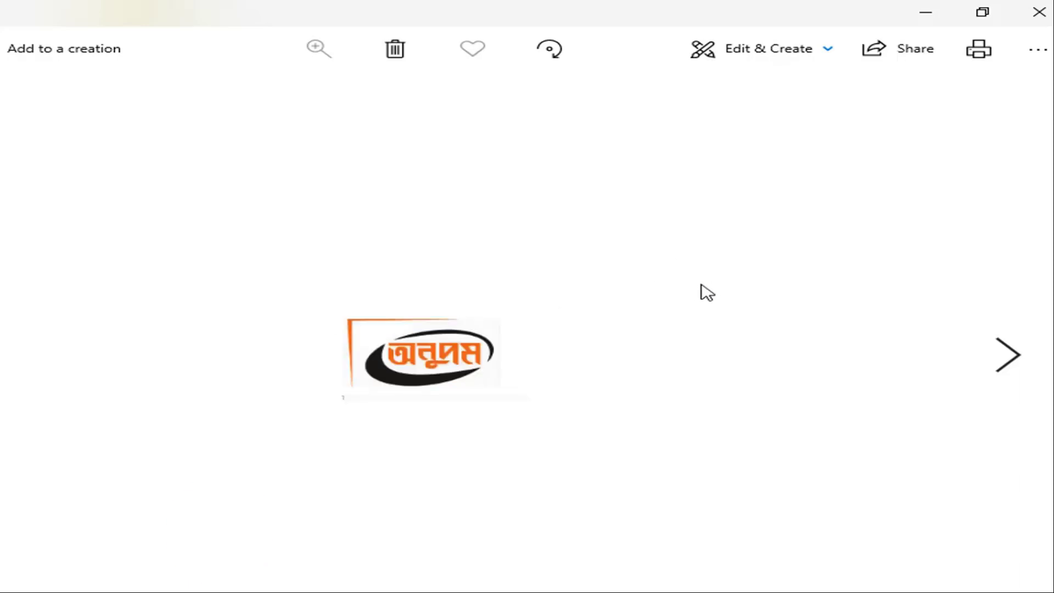
pyautogui.click(1039, 12)
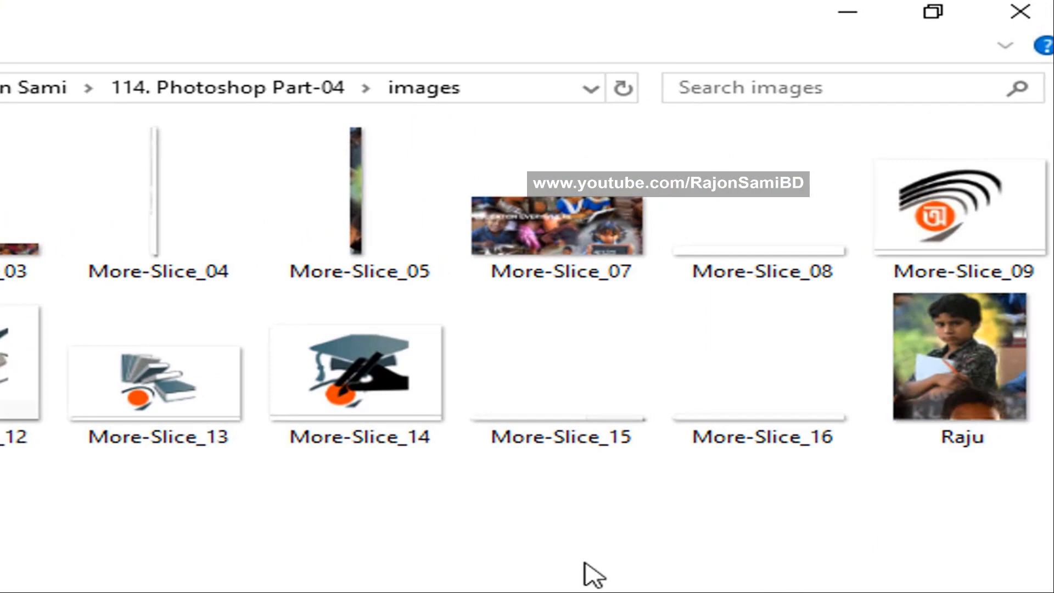
# Preview the boy's custom-named slice image, then select More-Slice_07
pyautogui.click(955, 356)
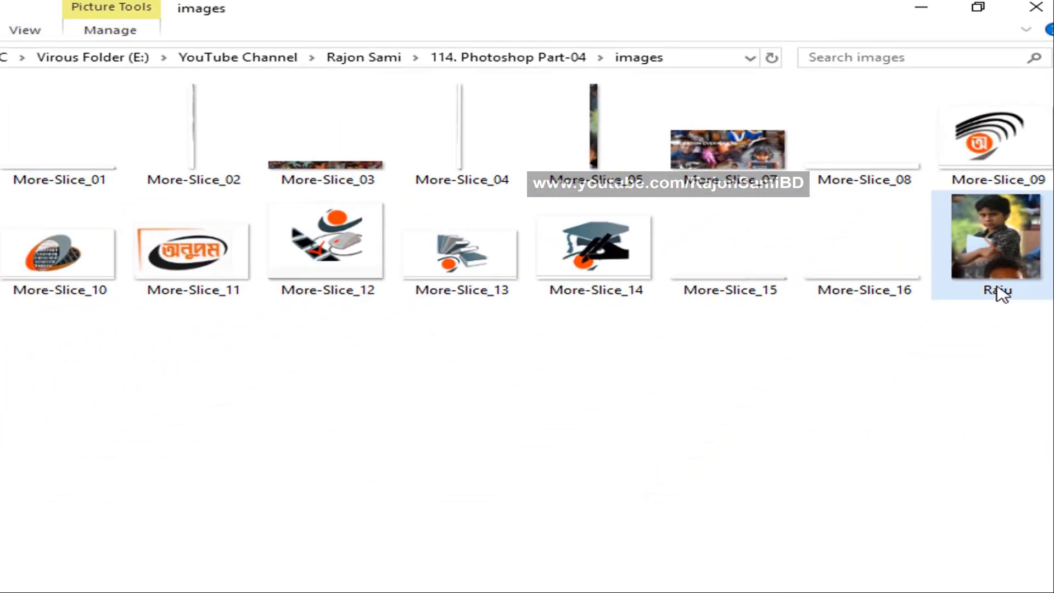
pyautogui.doubleClick(989, 214)
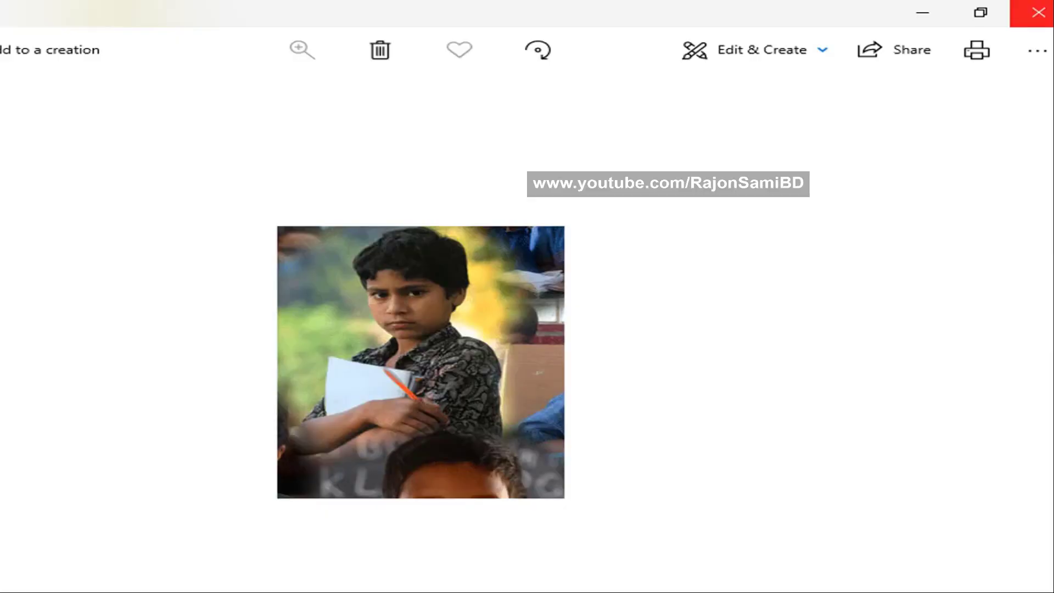
pyautogui.click(1038, 12)
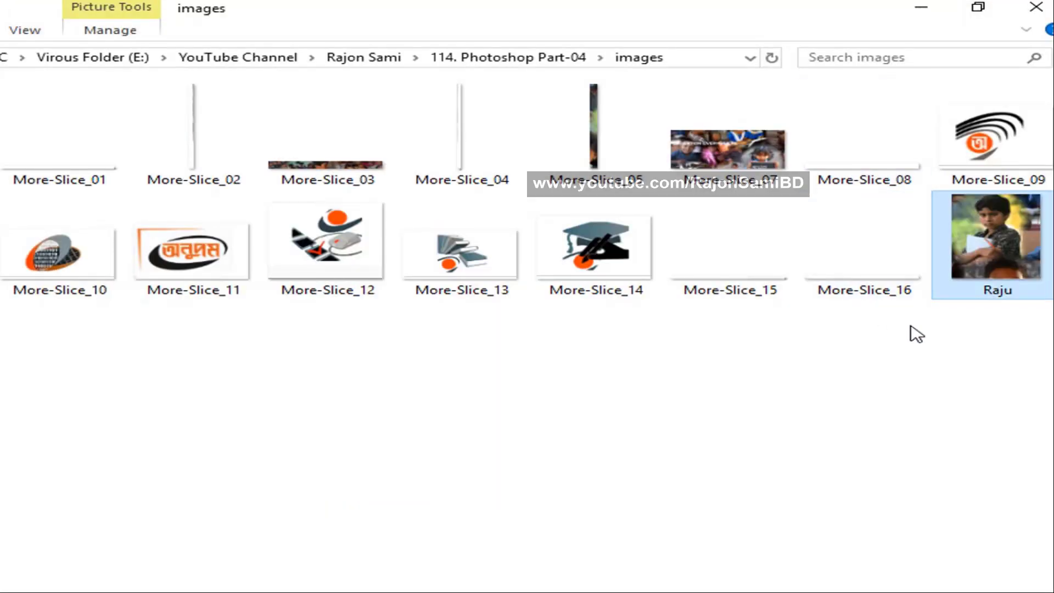
pyautogui.click(741, 170)
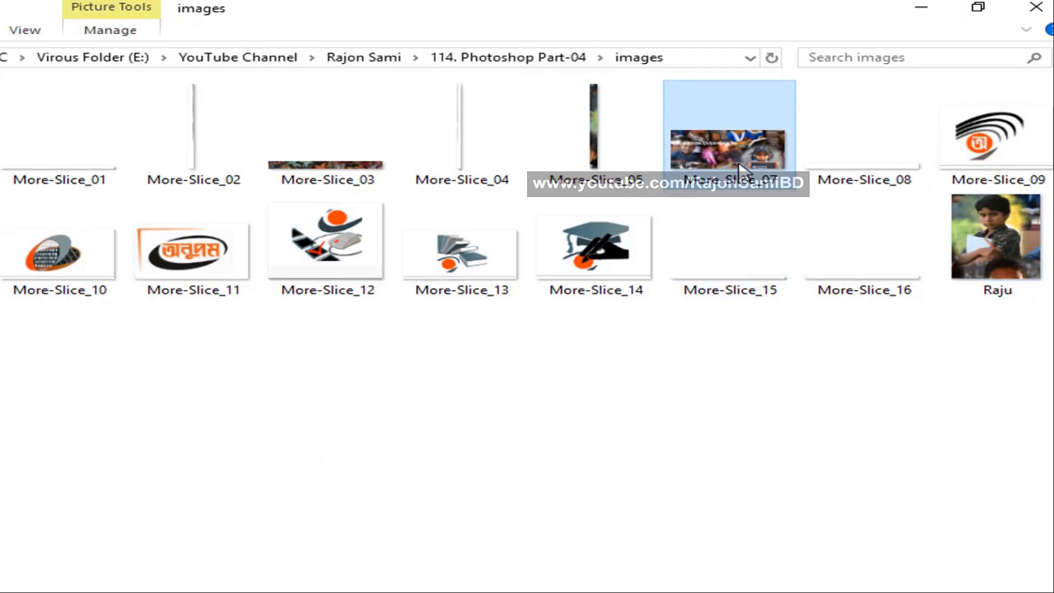
# Preview More-Slice_07 in Photos and close the viewer
pyautogui.doubleClick(767, 151)
pyautogui.click(1037, 13)
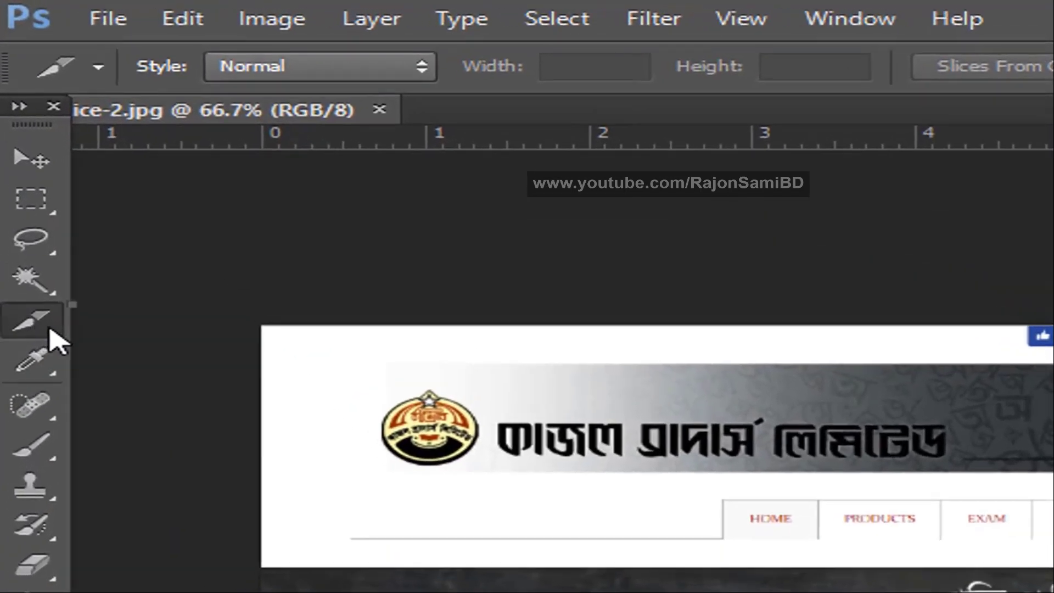
# With the Slice Tool, draw a slice around the site logo and fit its edges
pyautogui.rightClick(28, 203)
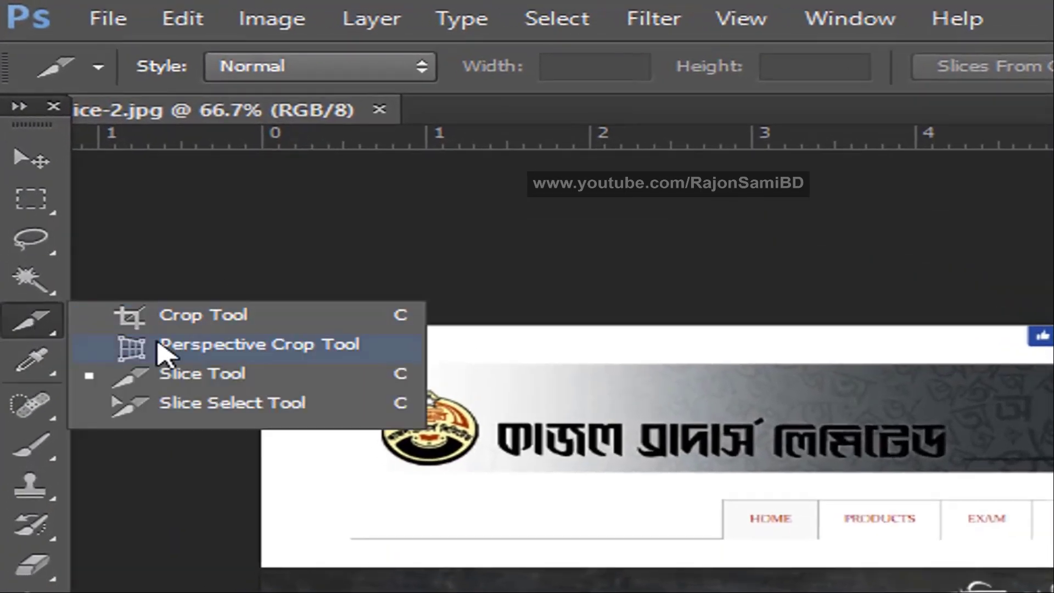
pyautogui.click(273, 384)
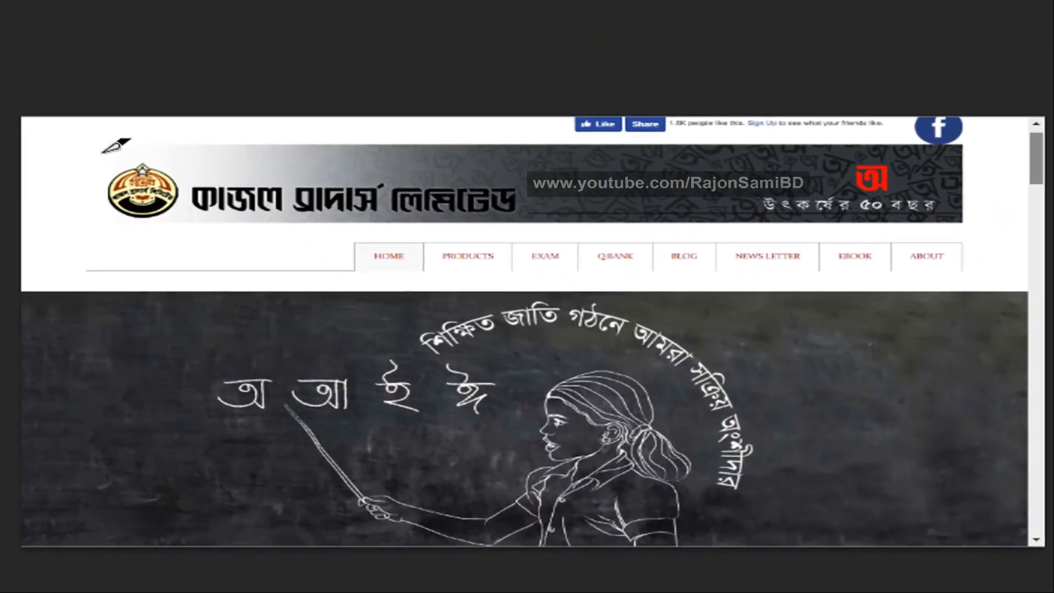
pyautogui.moveTo(97, 148); pyautogui.dragTo(189, 222)
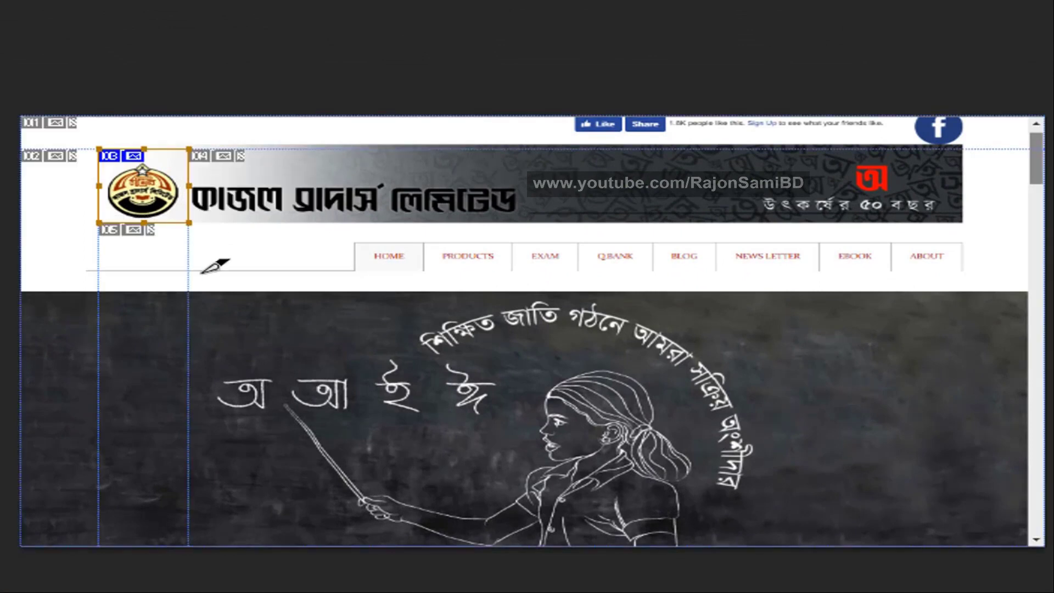
pyautogui.moveTo(189, 186)
pyautogui.mouseDown()
pyautogui.moveTo(362, 203)
pyautogui.moveTo(186, 189)
pyautogui.mouseUp()
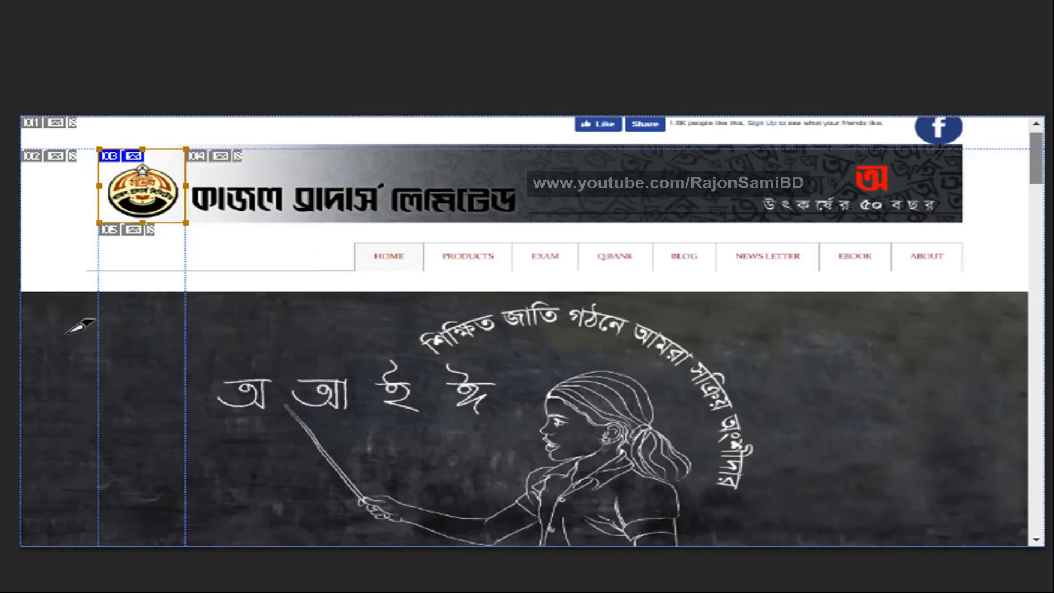
pyautogui.moveTo(38, 293)
pyautogui.mouseDown()
pyautogui.moveTo(804, 379)
pyautogui.moveTo(1032, 510)
pyautogui.moveTo(1022, 546)
pyautogui.mouseUp()
# Slice the header banner, the HOME, EXAM and BLOG menu items, and the Facebook icon
pyautogui.moveTo(209, 168)
pyautogui.mouseDown()
pyautogui.moveTo(552, 238)
pyautogui.moveTo(823, 250)
pyautogui.moveTo(966, 236)
pyautogui.moveTo(960, 222)
pyautogui.mouseUp()
pyautogui.moveTo(354, 239)
pyautogui.mouseDown()
pyautogui.moveTo(431, 259)
pyautogui.moveTo(426, 272)
pyautogui.mouseUp()
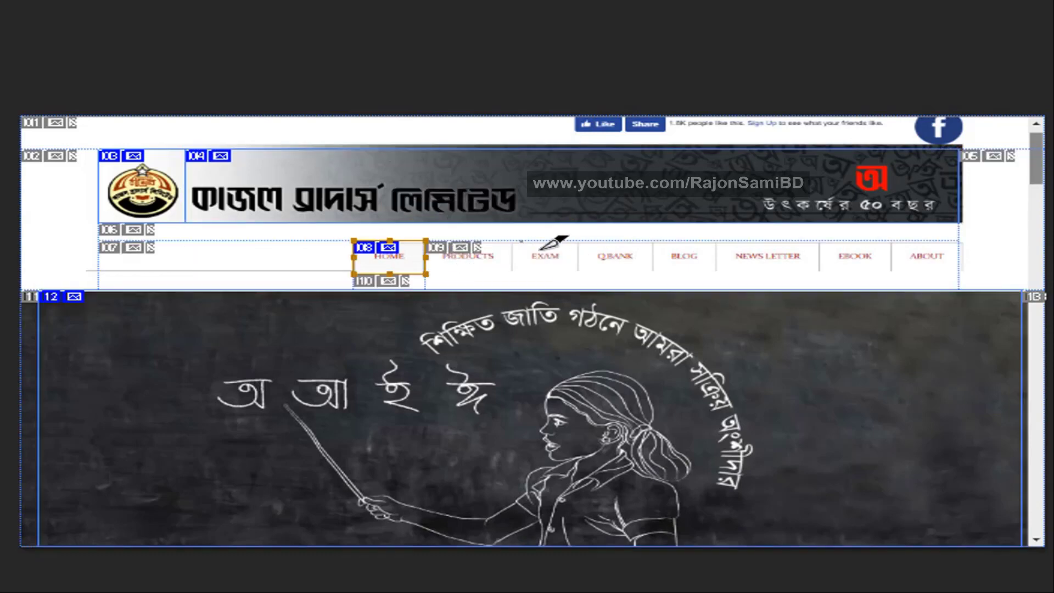
pyautogui.moveTo(522, 242); pyautogui.dragTo(582, 274)
pyautogui.moveTo(648, 245); pyautogui.dragTo(711, 278)
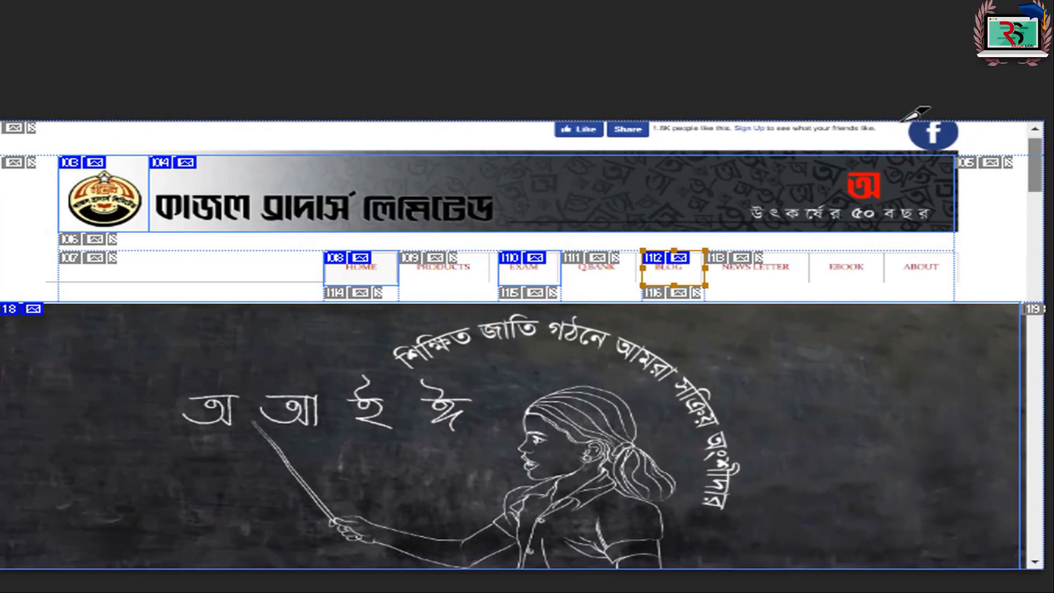
pyautogui.moveTo(894, 121); pyautogui.dragTo(982, 154)
pyautogui.moveTo(187, 155); pyautogui.dragTo(237, 177)
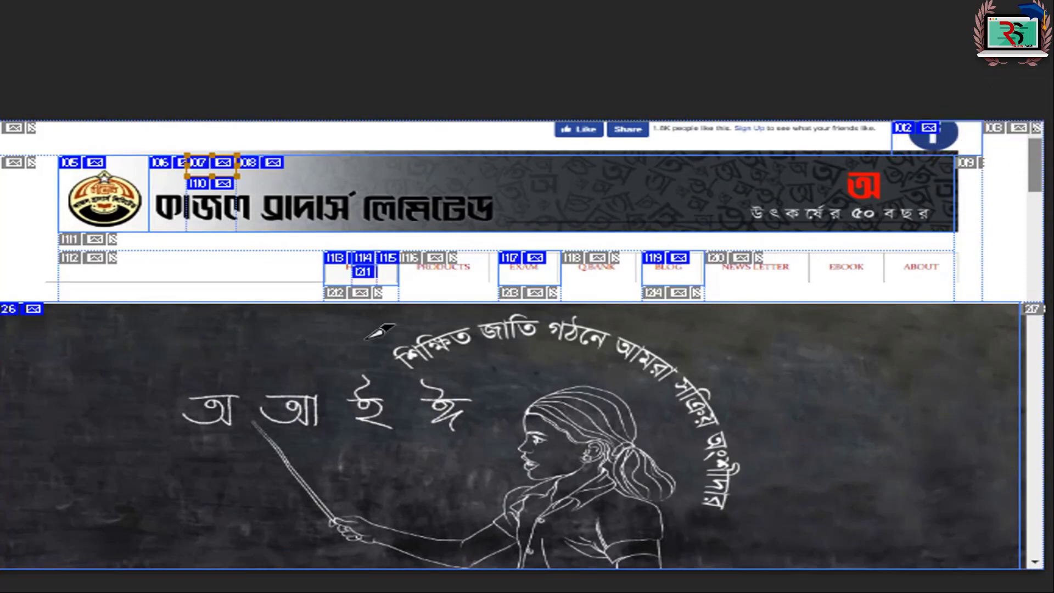
pyautogui.press('Delete')
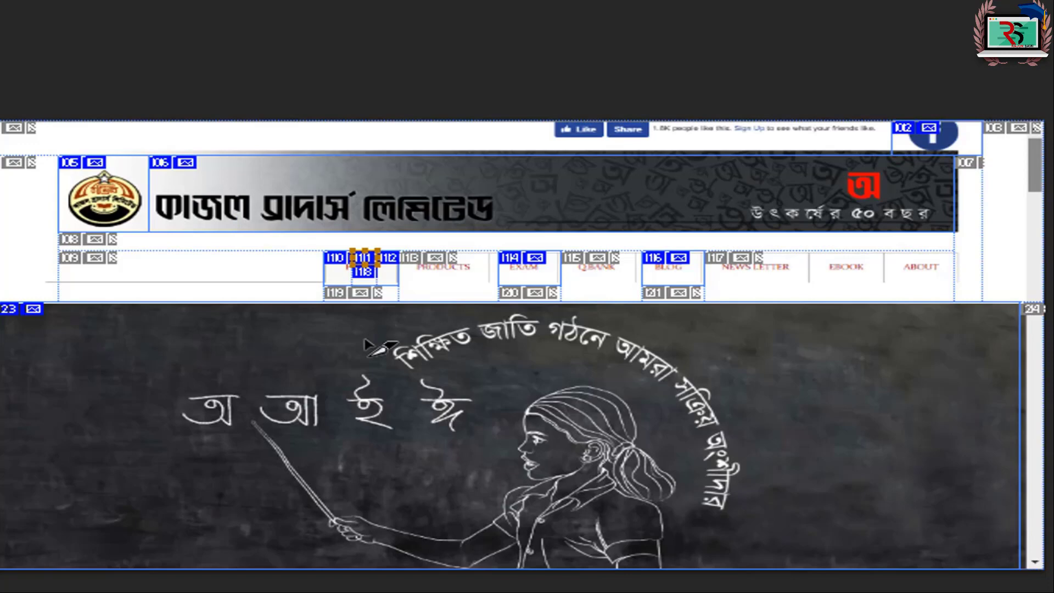
pyautogui.hotkey('ctrl', 'z')
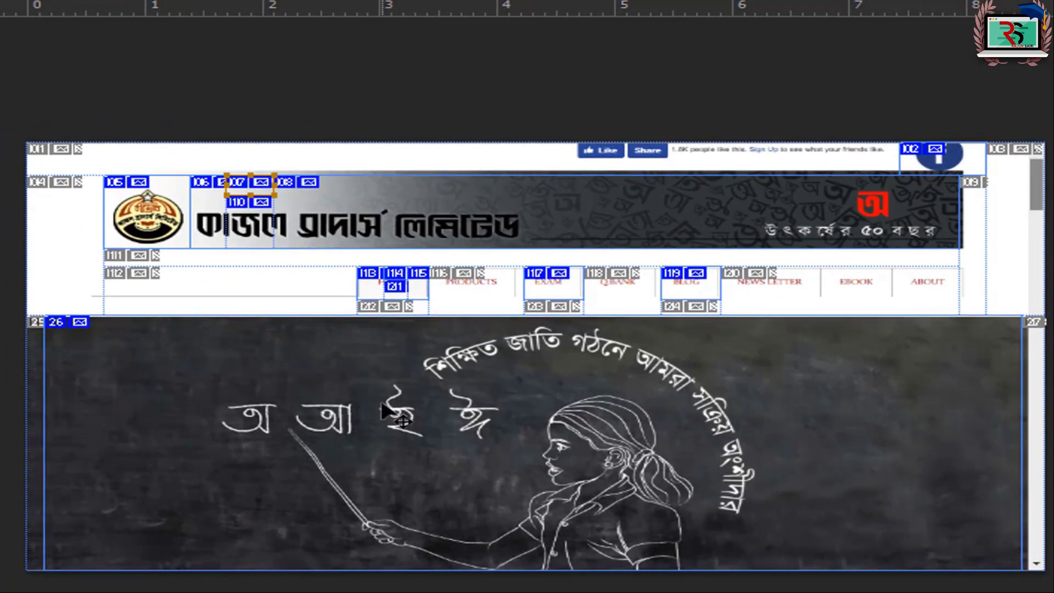
pyautogui.doubleClick(184, 225)
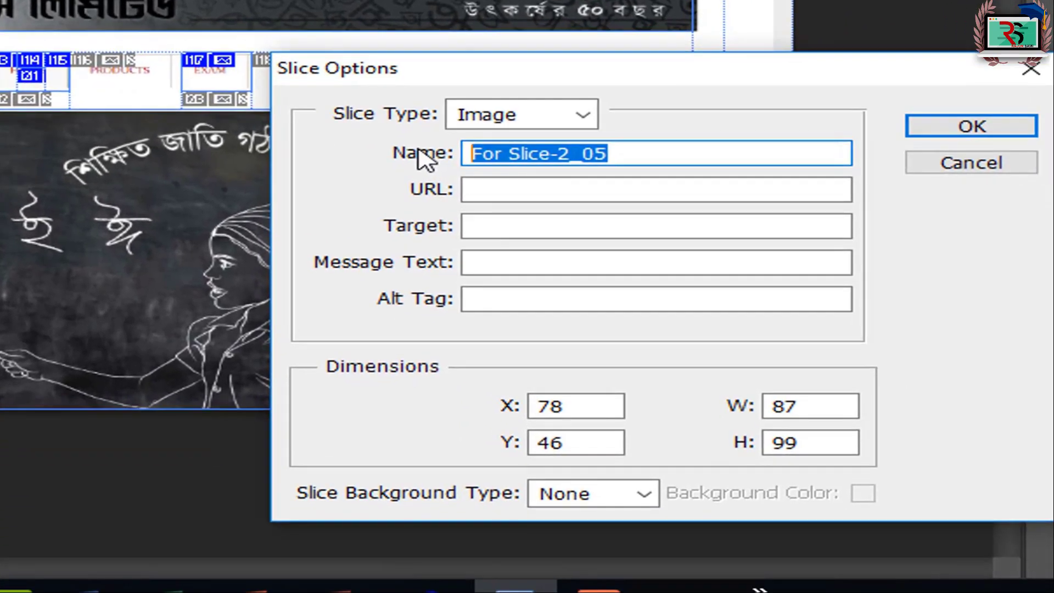
pyautogui.write('Logo')
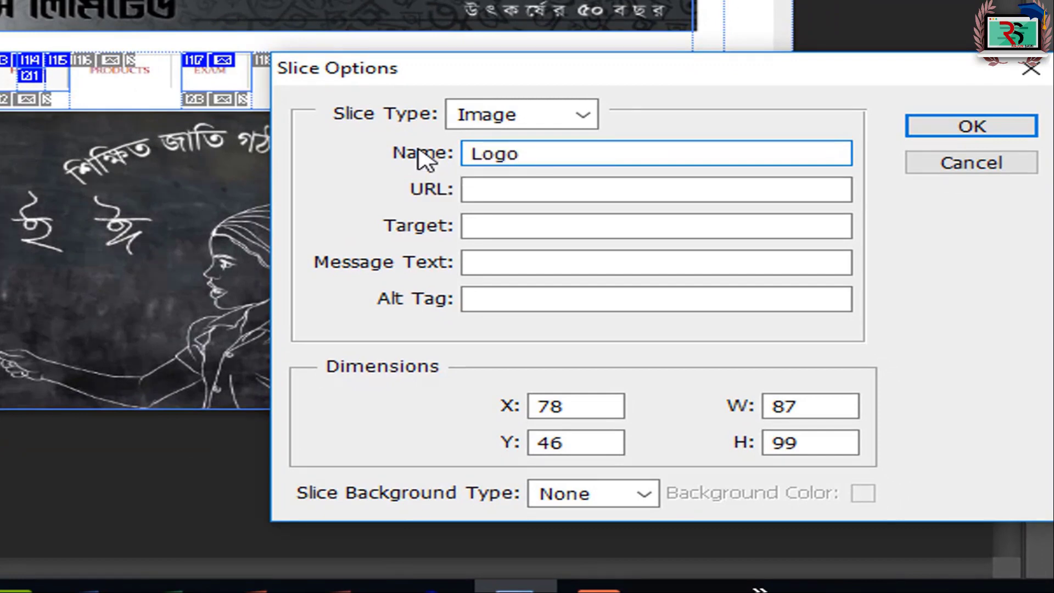
pyautogui.click(528, 195)
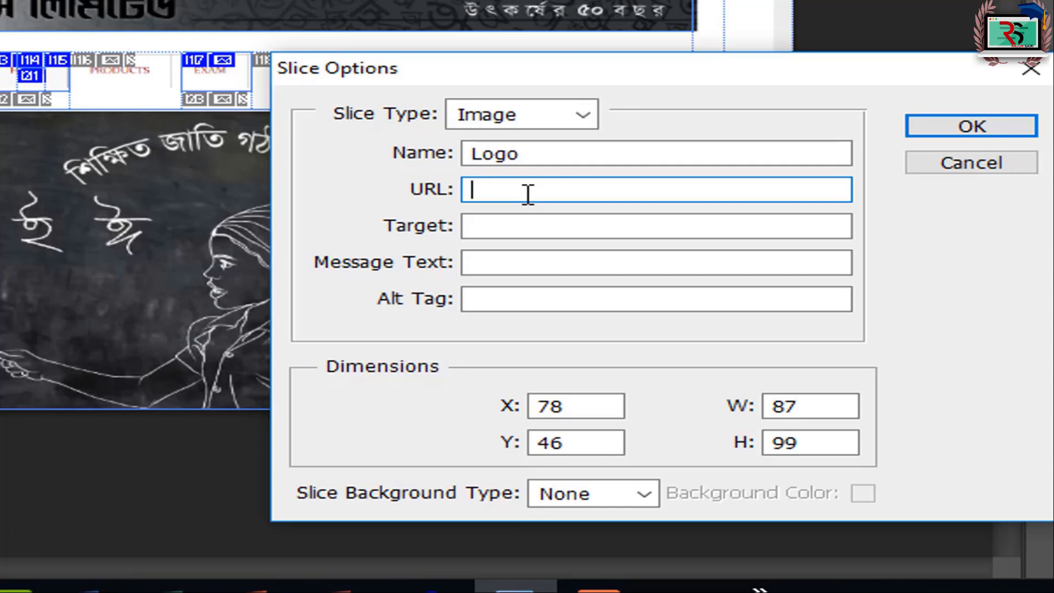
pyautogui.write('https://www.anupameducation.com')
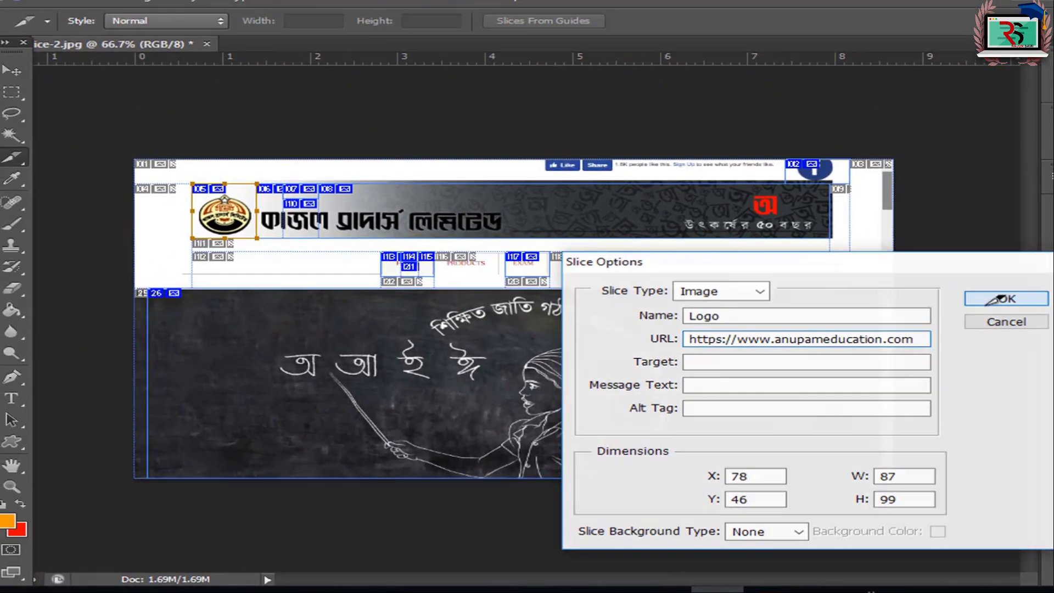
pyautogui.click(972, 126)
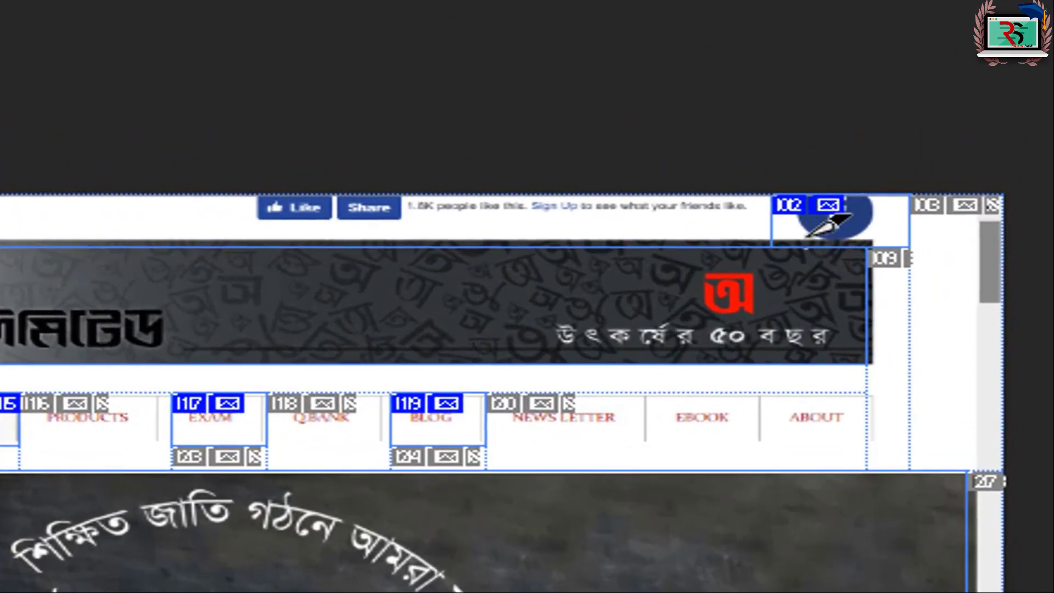
# Name the Facebook icon slice 'Facebook' and set its URL to the channel's Facebook page address
pyautogui.rightClick(768, 203)
pyautogui.click(977, 275)
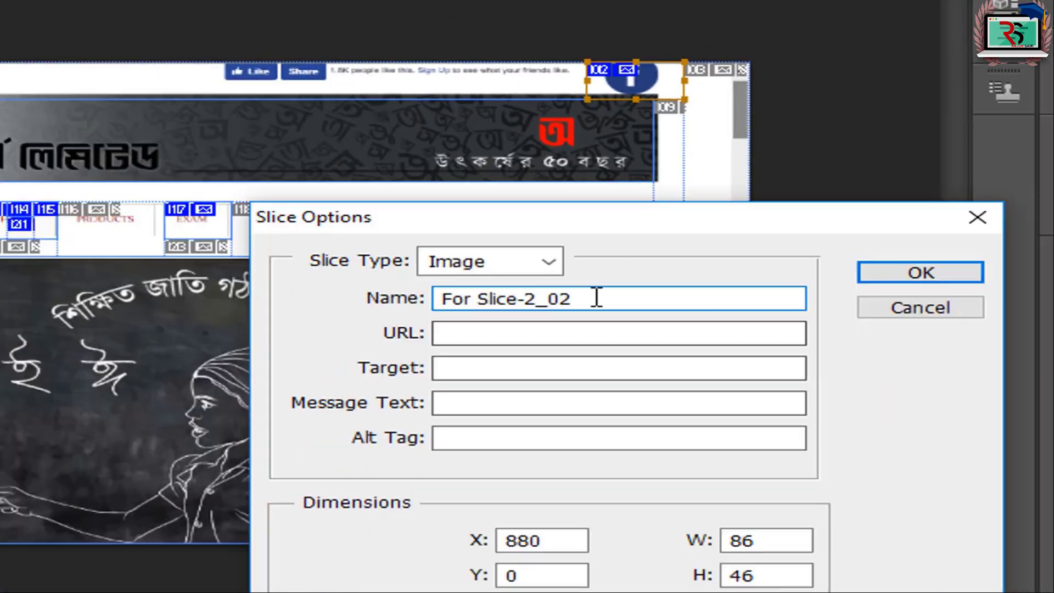
pyautogui.write('Facebook')
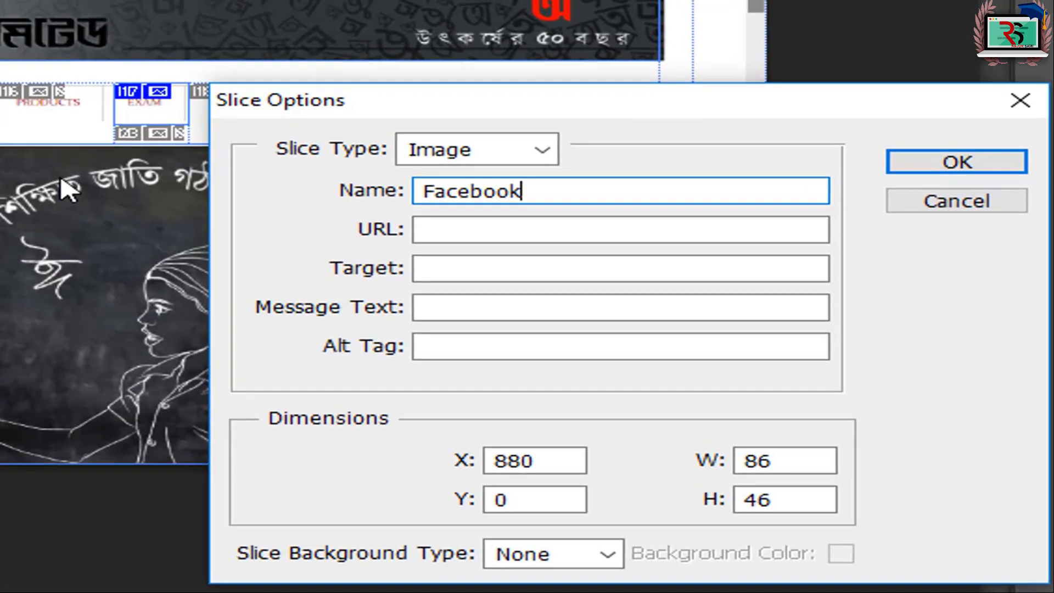
pyautogui.click(493, 230)
pyautogui.write('https://www.faceb')
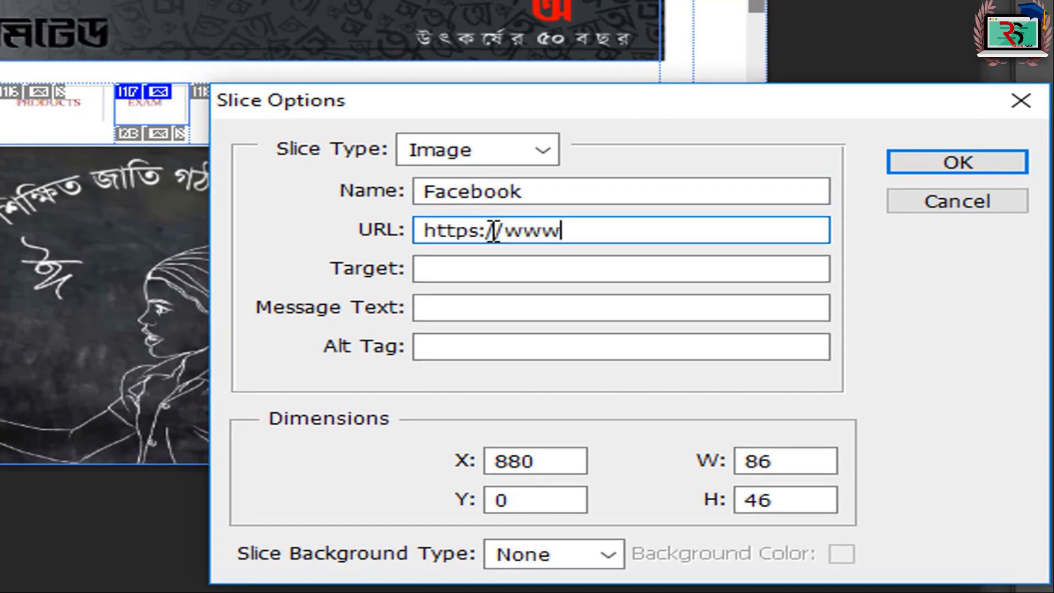
pyautogui.write('ook.com/rajonsami.official')
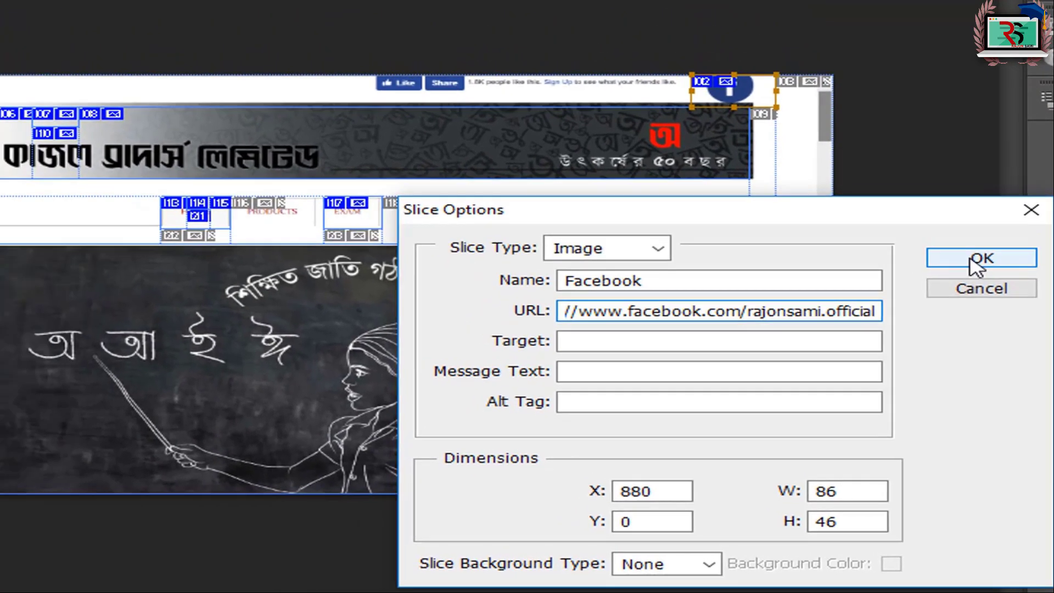
pyautogui.click(966, 216)
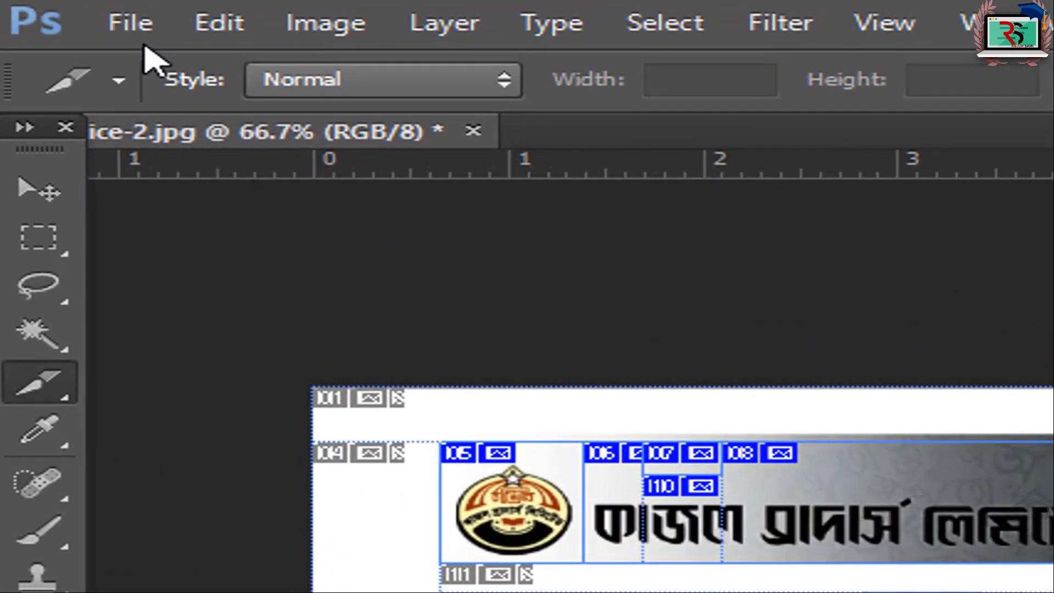
# Export the sliced design through Save for Web as HTML and Images named For-Slice-2222222
pyautogui.click(126, 22)
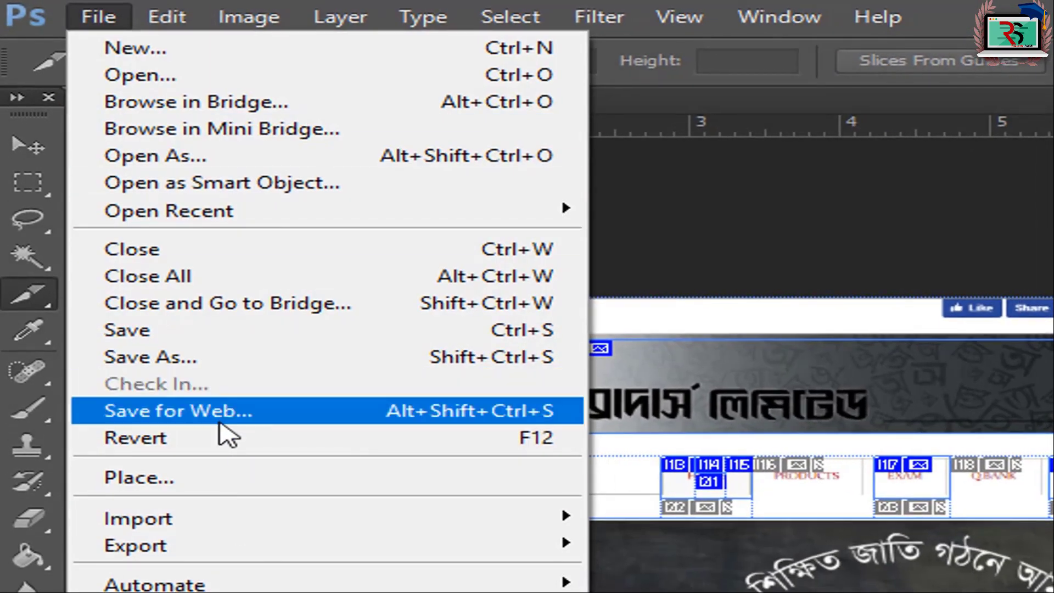
pyautogui.click(218, 418)
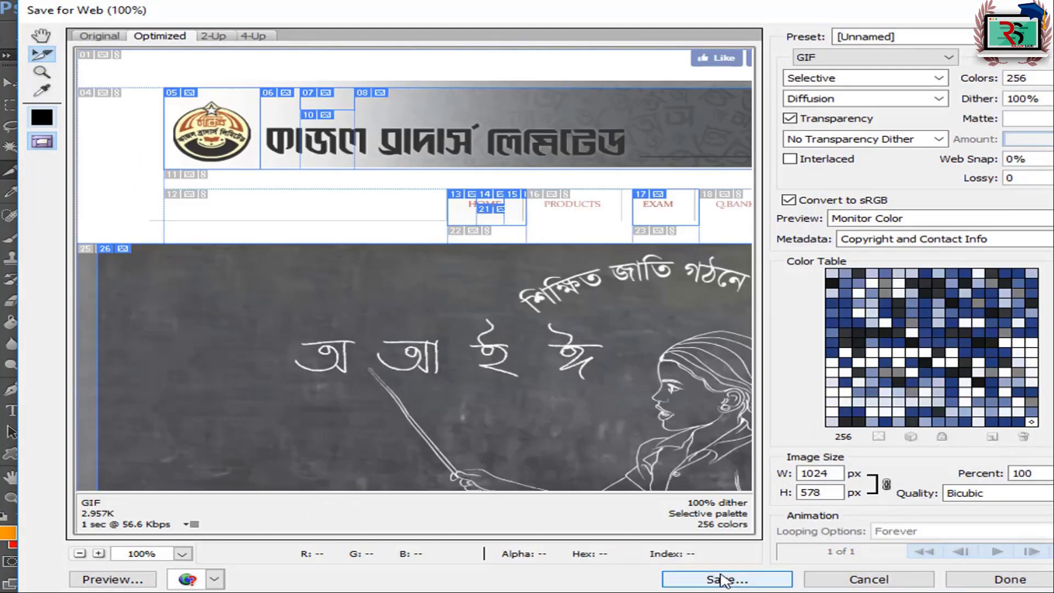
pyautogui.click(712, 580)
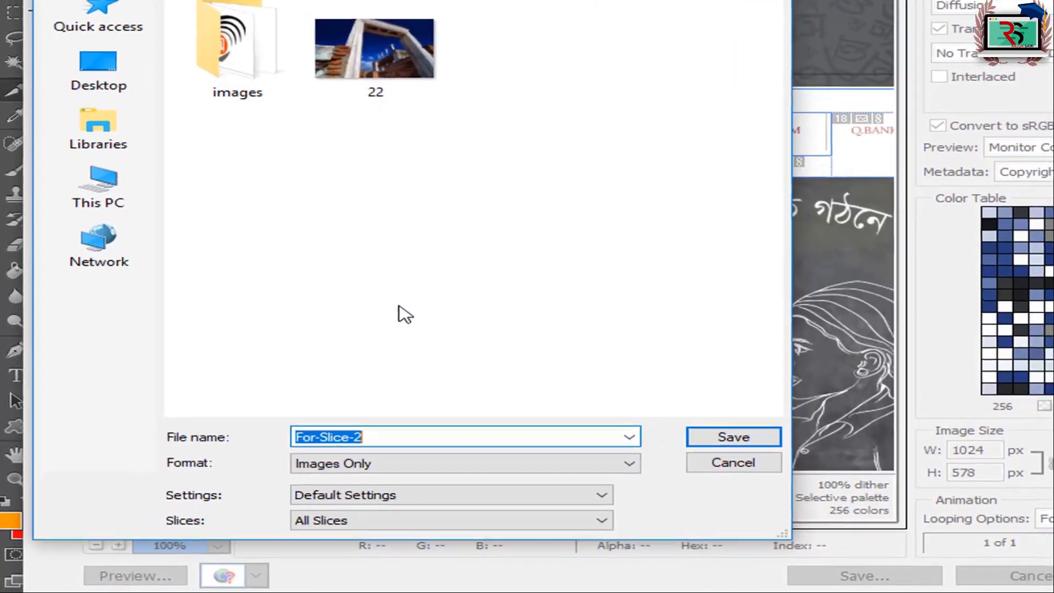
pyautogui.click(356, 461)
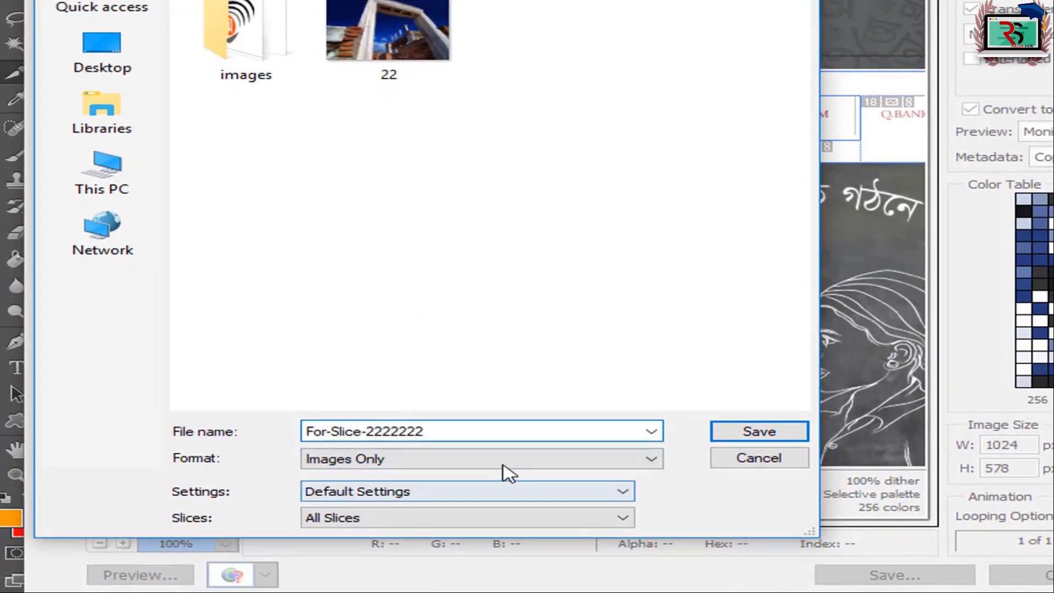
pyautogui.click(467, 464)
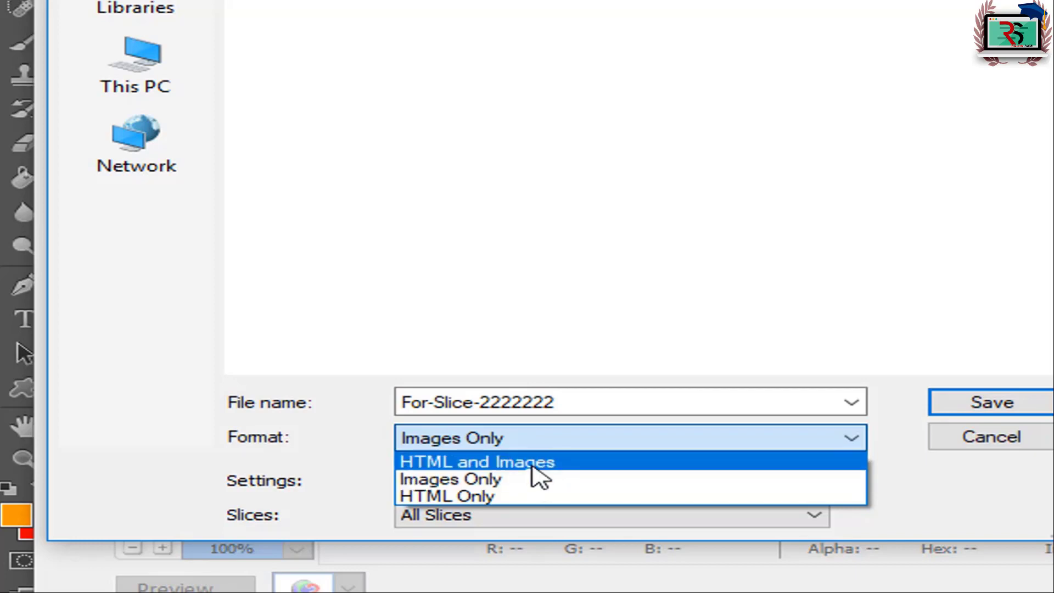
pyautogui.click(535, 462)
pyautogui.click(1014, 403)
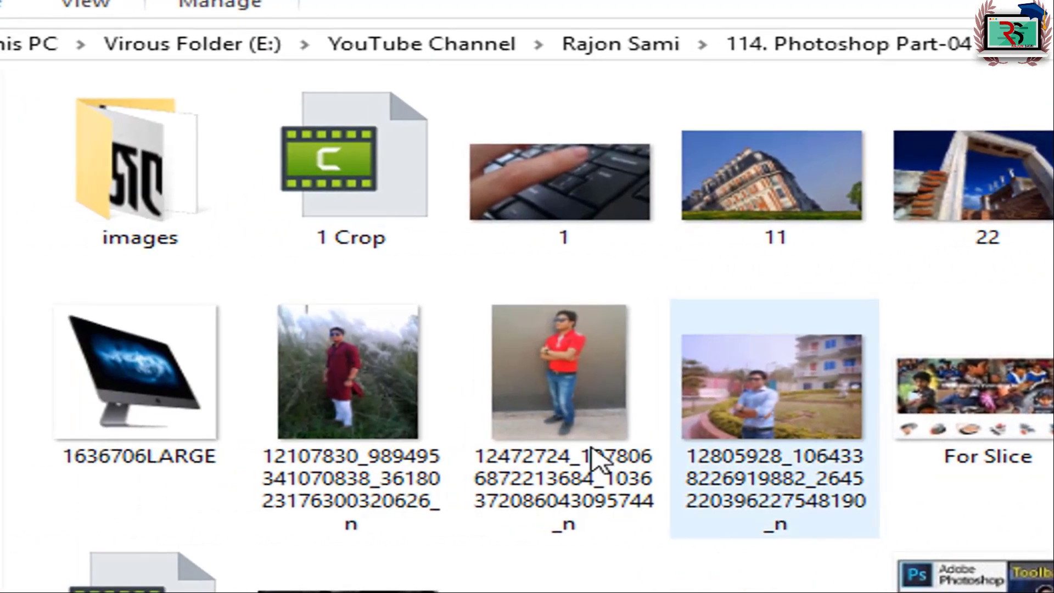
pyautogui.doubleClick(146, 200)
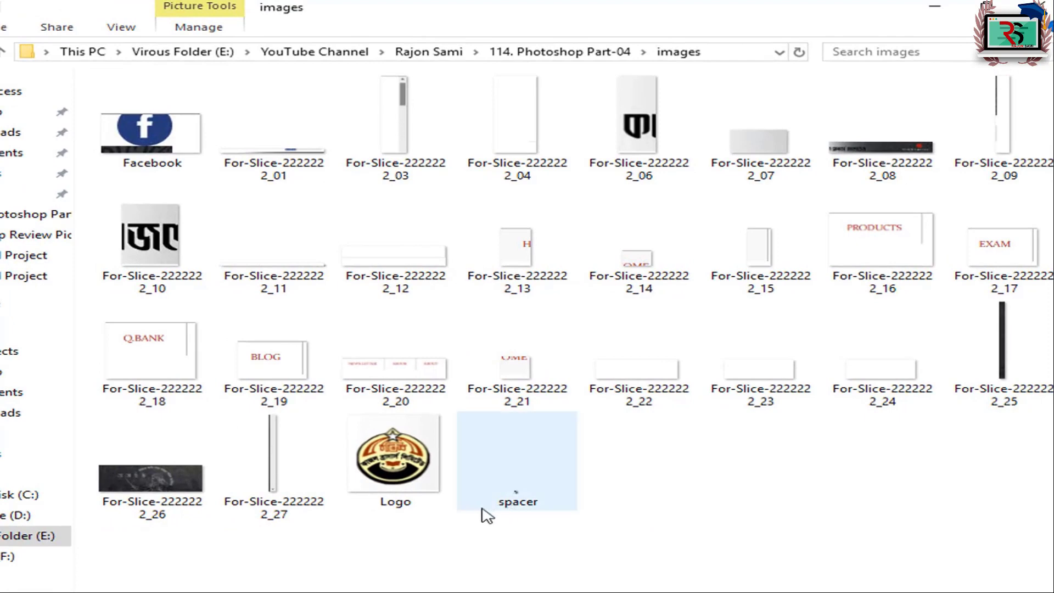
pyautogui.click(392, 475)
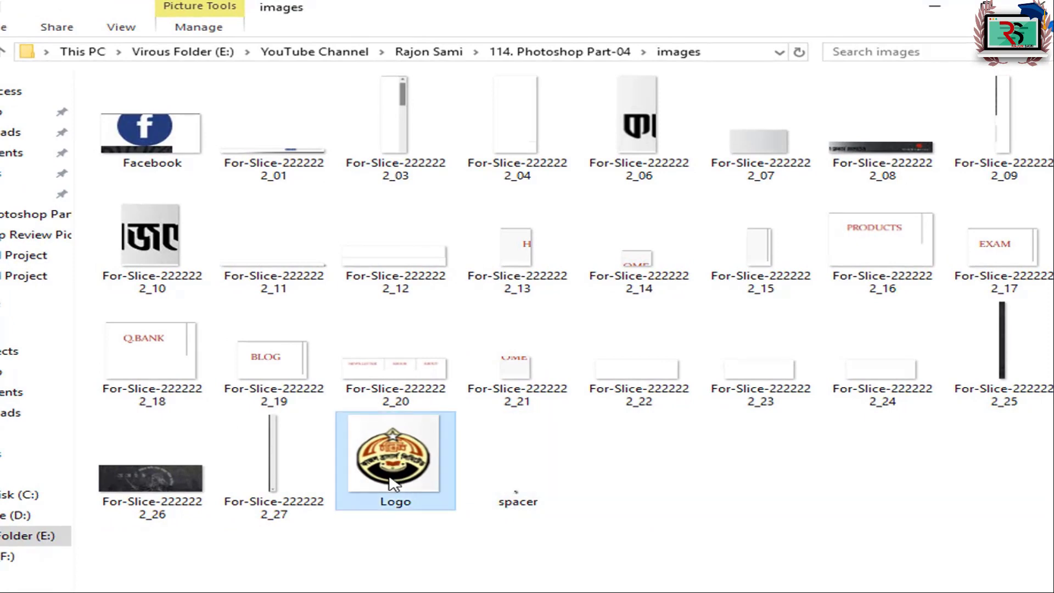
pyautogui.click(156, 141)
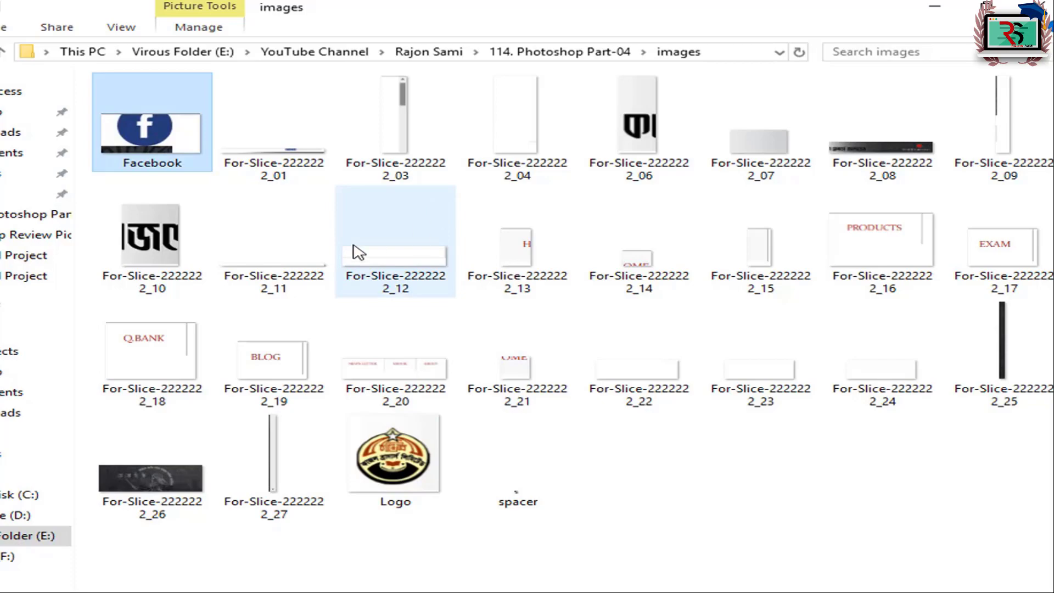
pyautogui.hotkey('alt', 'Up')
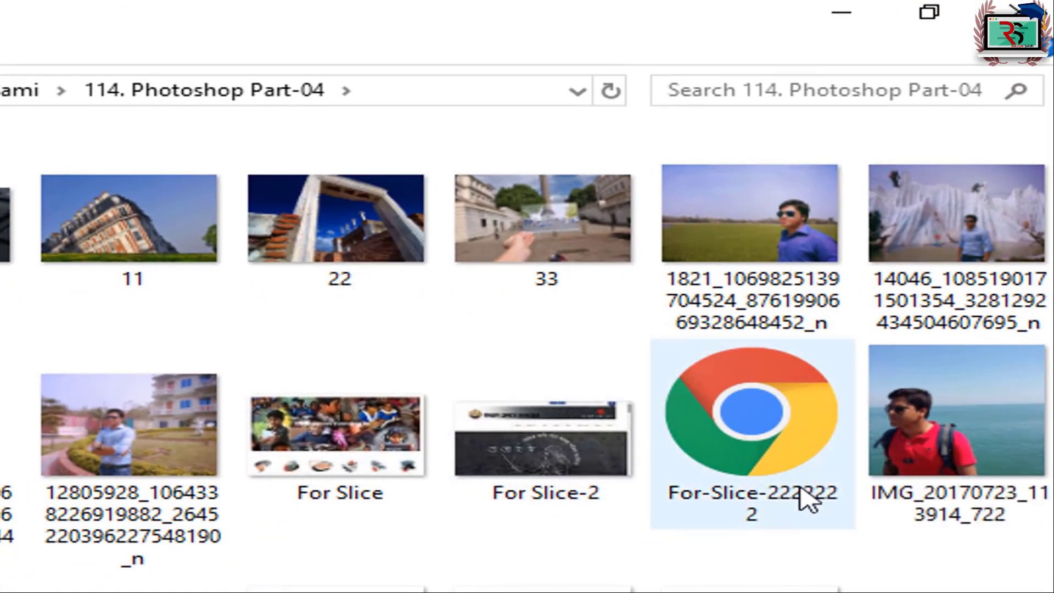
pyautogui.click(768, 474)
# Open the exported HTML page in Chrome, close the extra tab, and test the Facebook icon link
pyautogui.doubleClick(768, 475)
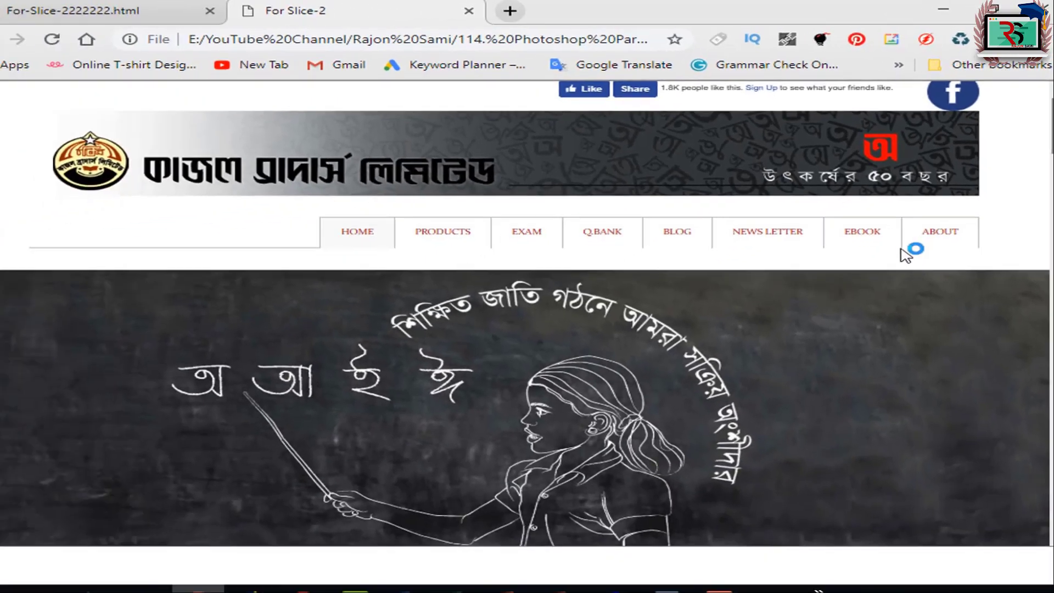
pyautogui.hotkey('ctrl', 'w')
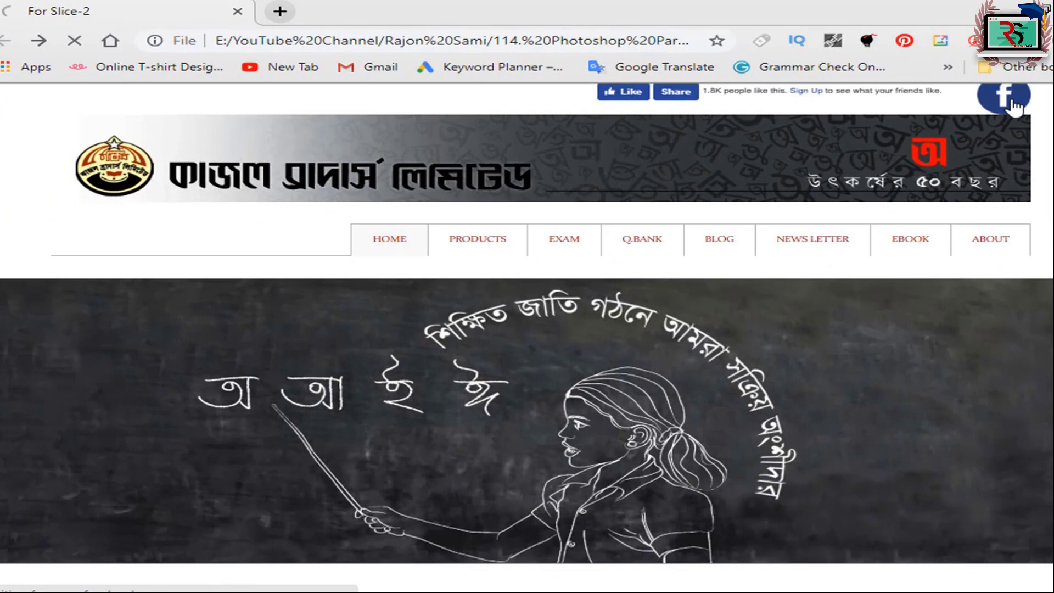
pyautogui.click(944, 247)
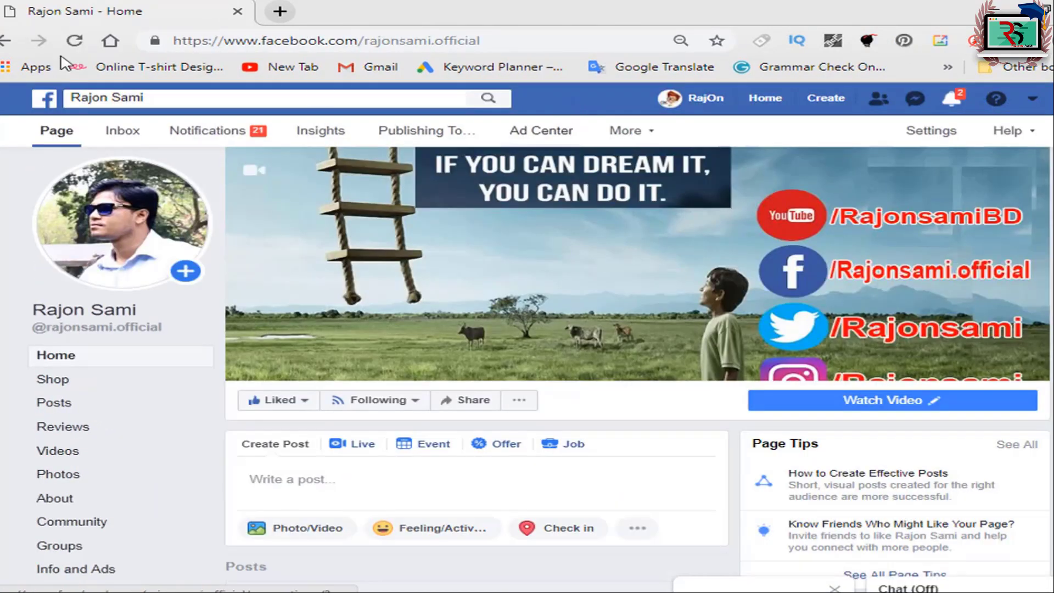
pyautogui.click(7, 40)
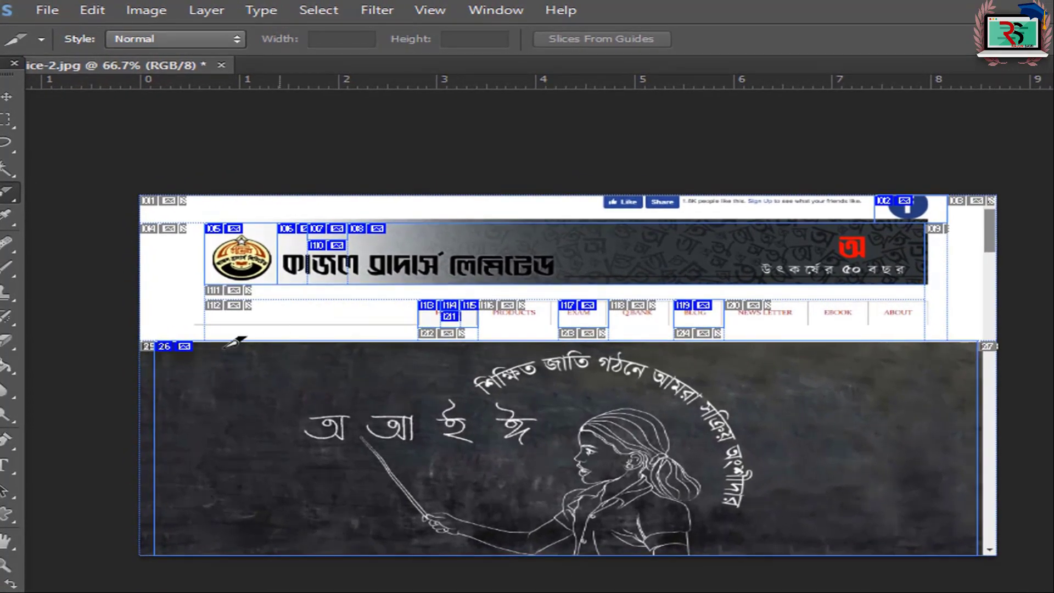
pyautogui.press('v')
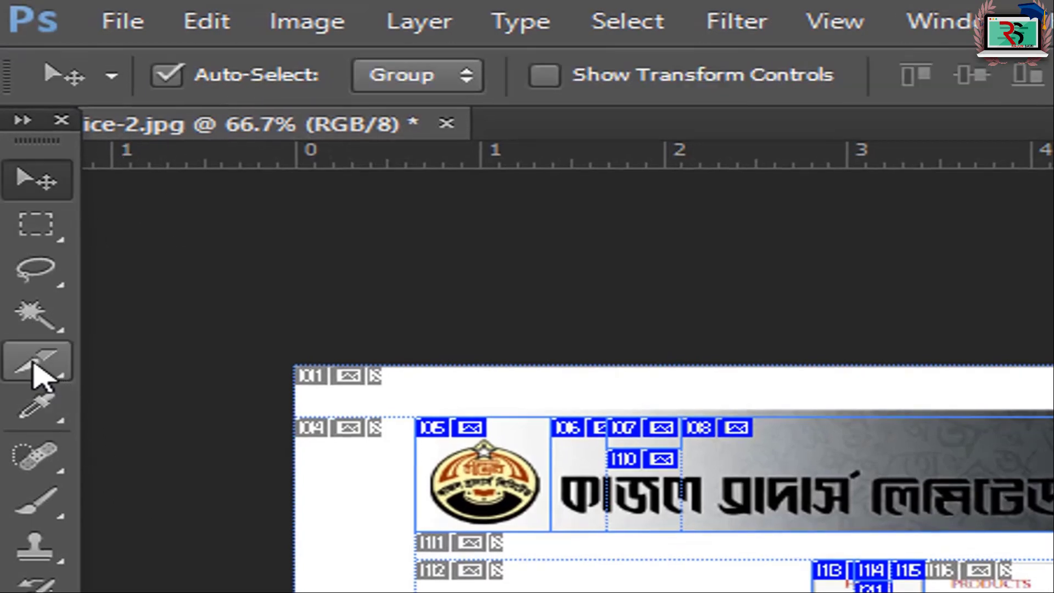
pyautogui.click(34, 365)
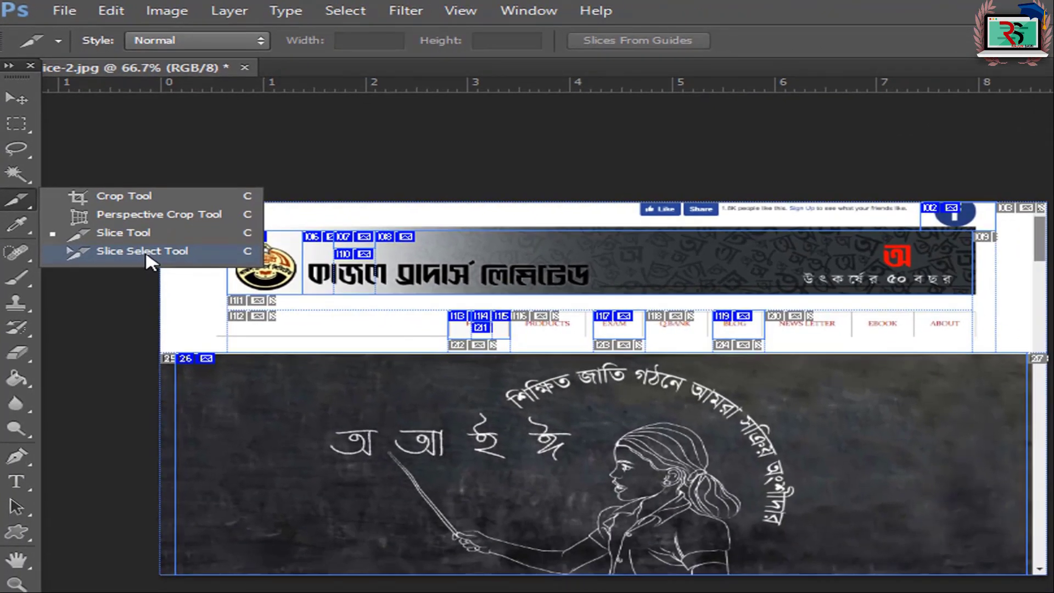
pyautogui.click(149, 262)
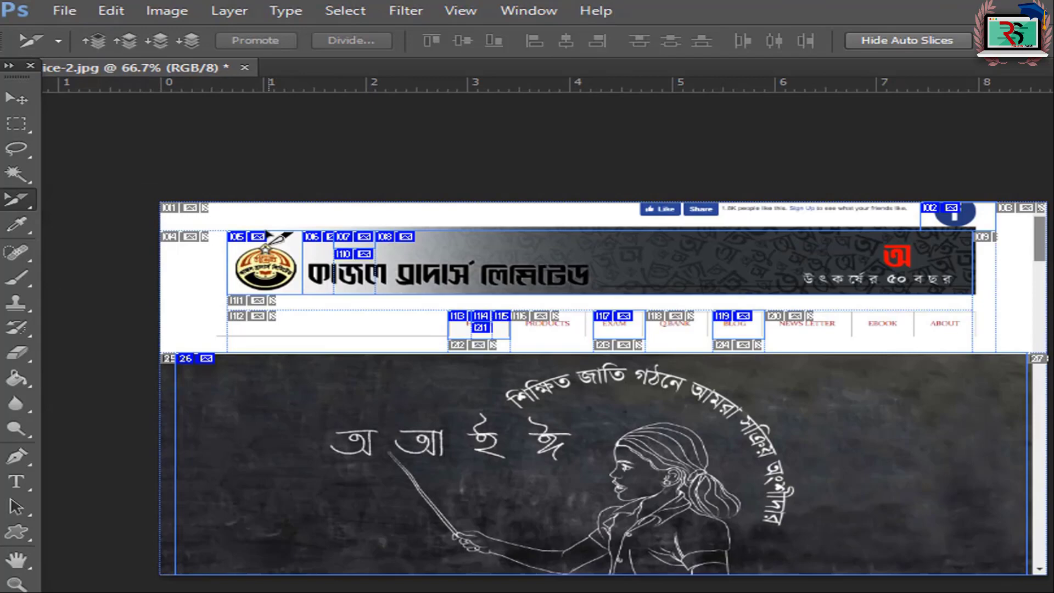
pyautogui.click(223, 368)
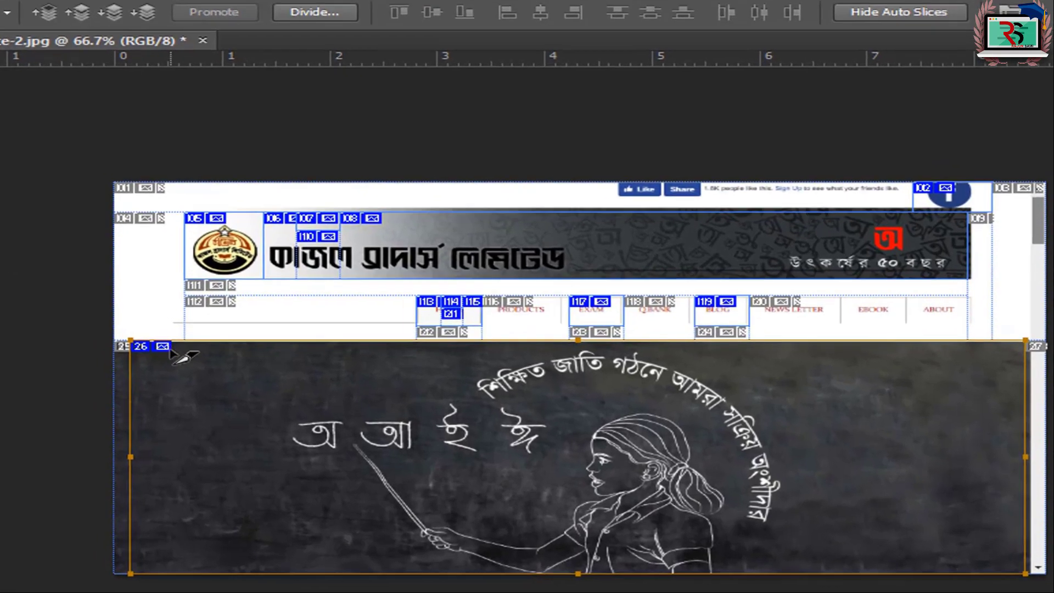
pyautogui.click(470, 310)
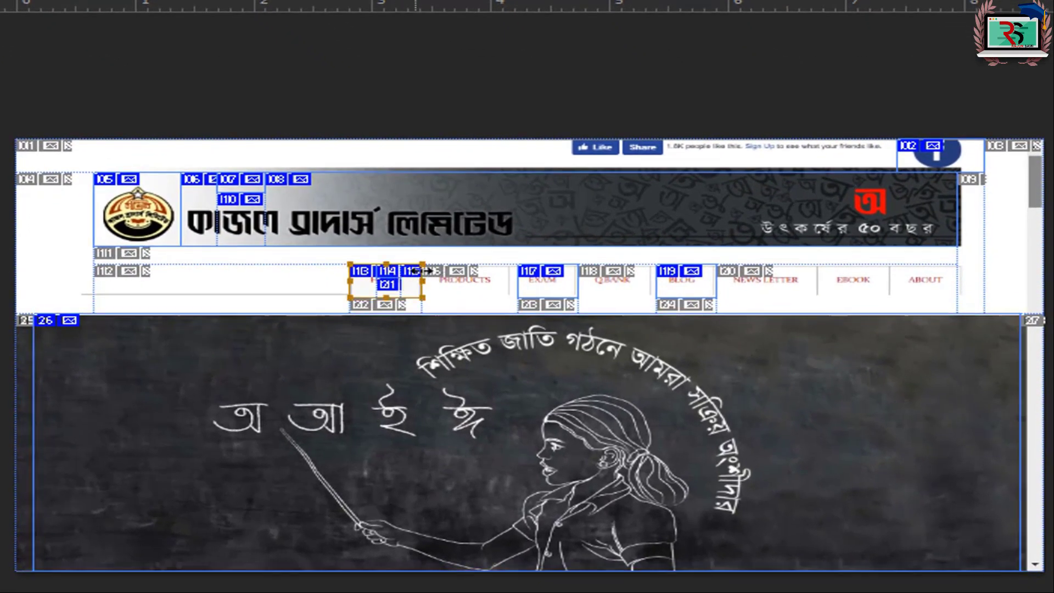
pyautogui.click(557, 268)
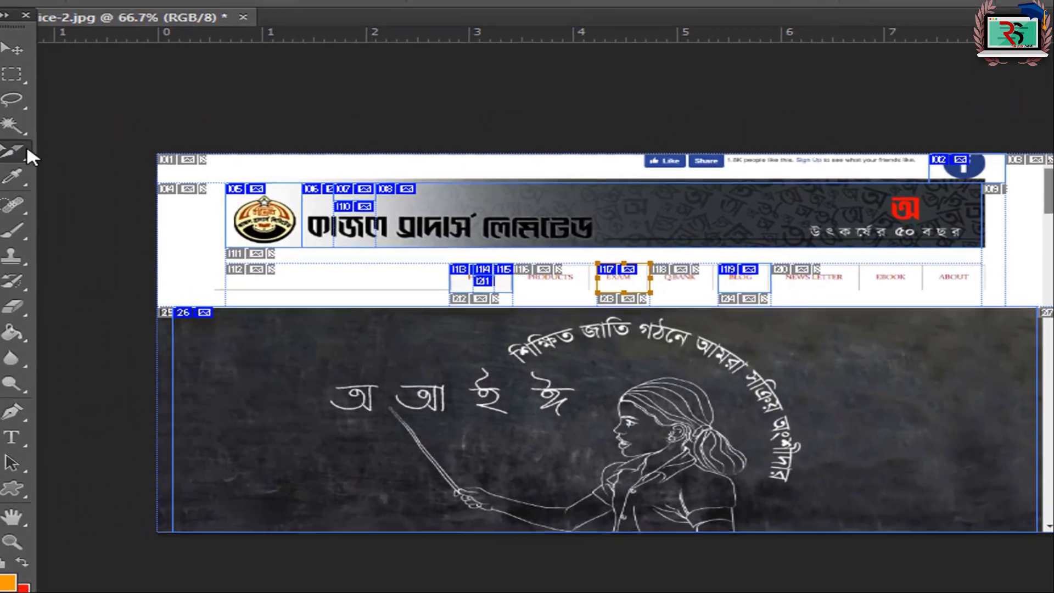
pyautogui.click(20, 151)
pyautogui.click(153, 187)
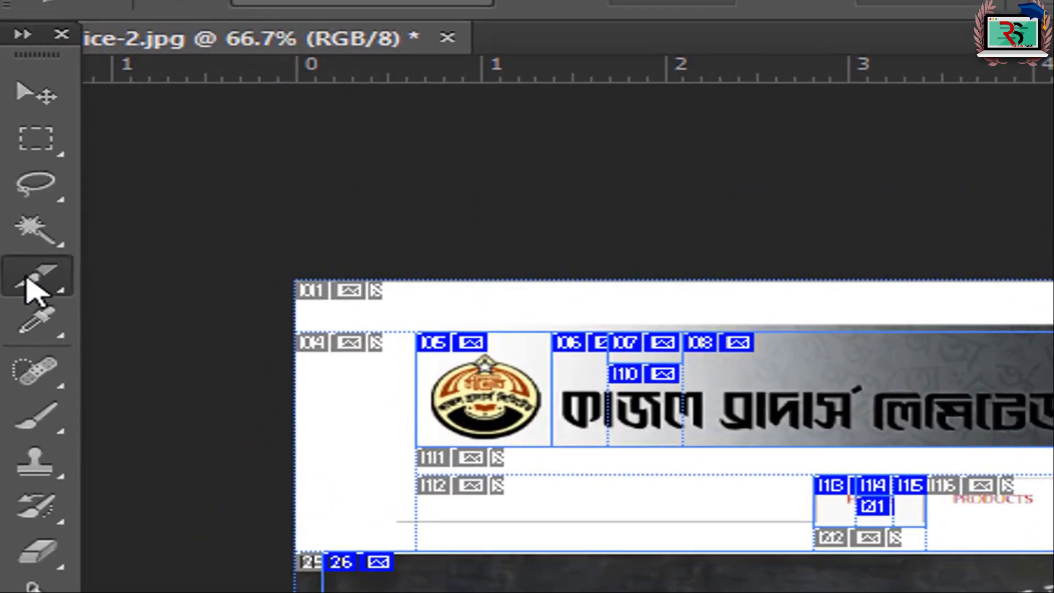
# With the Slice Select Tool, delete the header banner, chalkboard and logo slices
pyautogui.rightClick(30, 291)
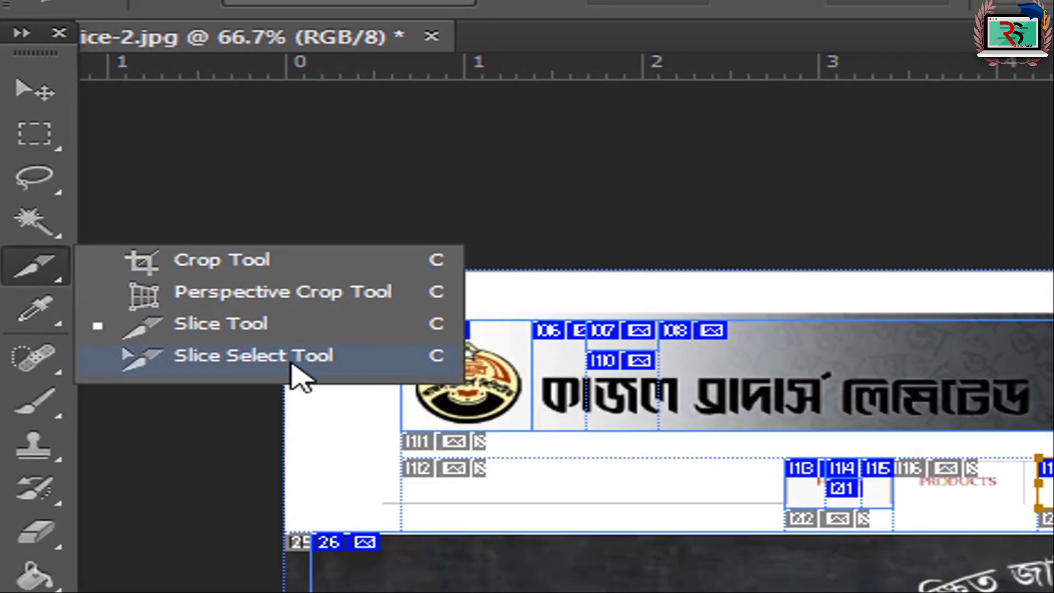
pyautogui.click(302, 374)
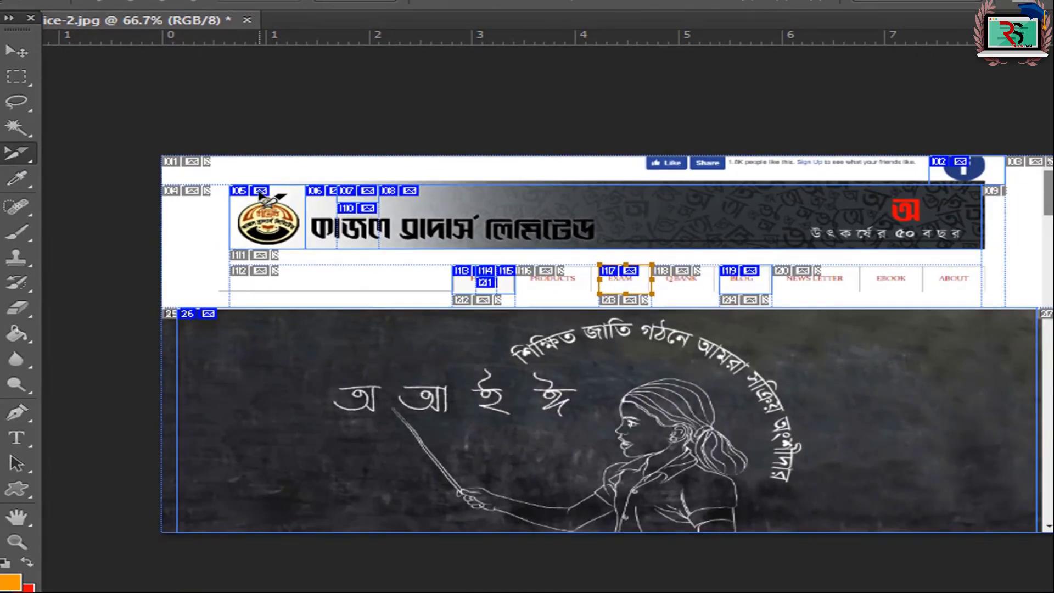
pyautogui.click(651, 244)
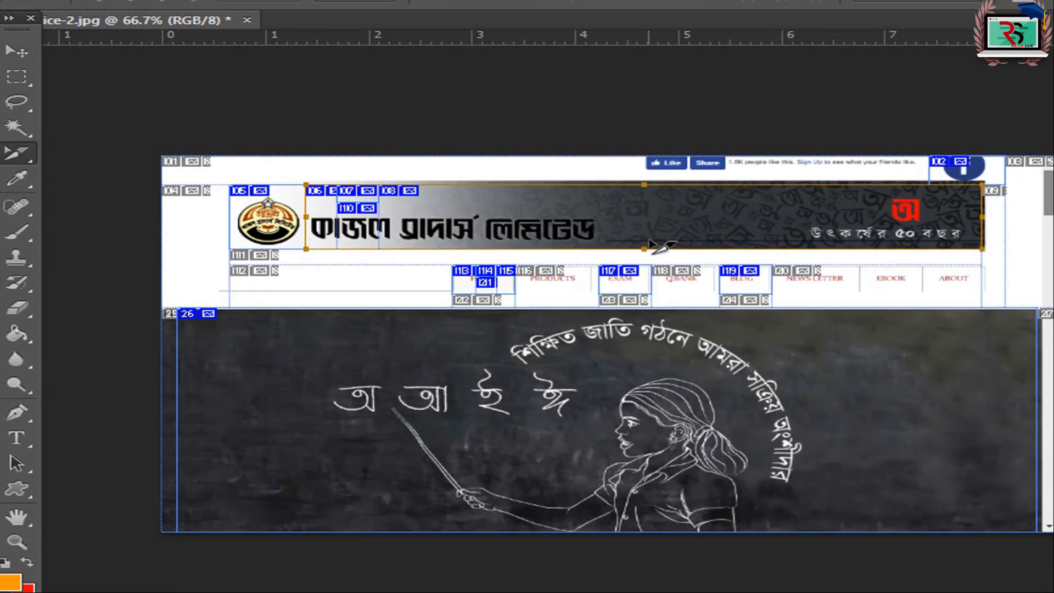
pyautogui.moveTo(640, 250)
pyautogui.mouseDown()
pyautogui.moveTo(644, 376)
pyautogui.moveTo(647, 298)
pyautogui.moveTo(634, 237)
pyautogui.mouseUp()
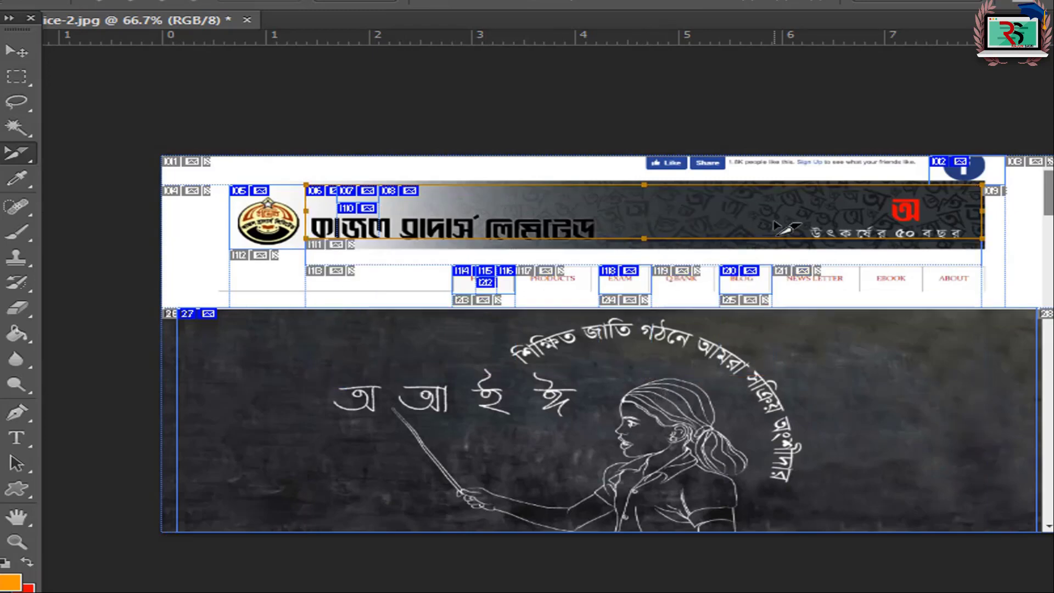
pyautogui.press('Delete')
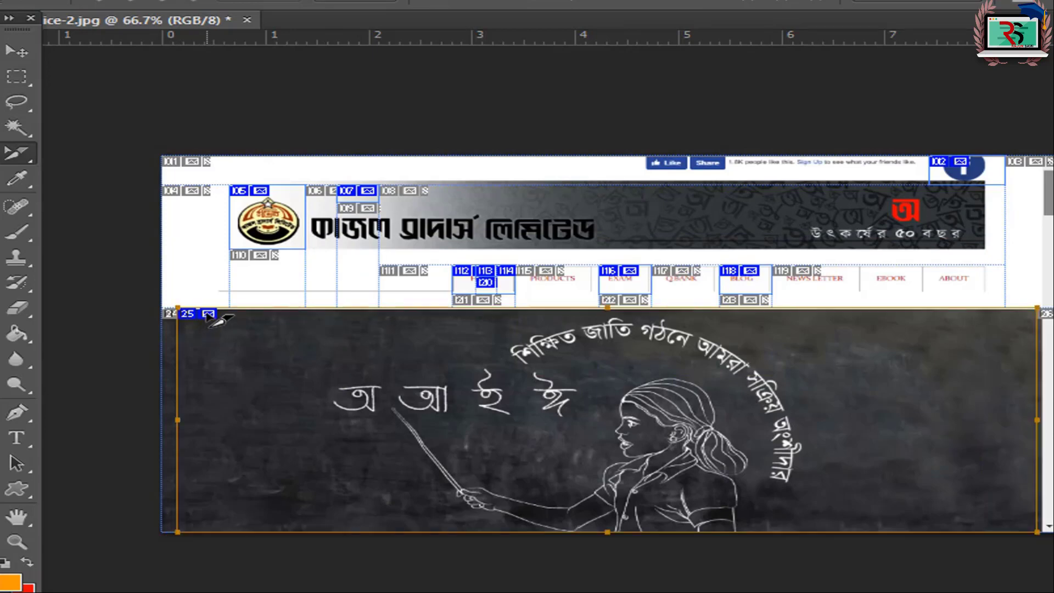
pyautogui.press('Delete')
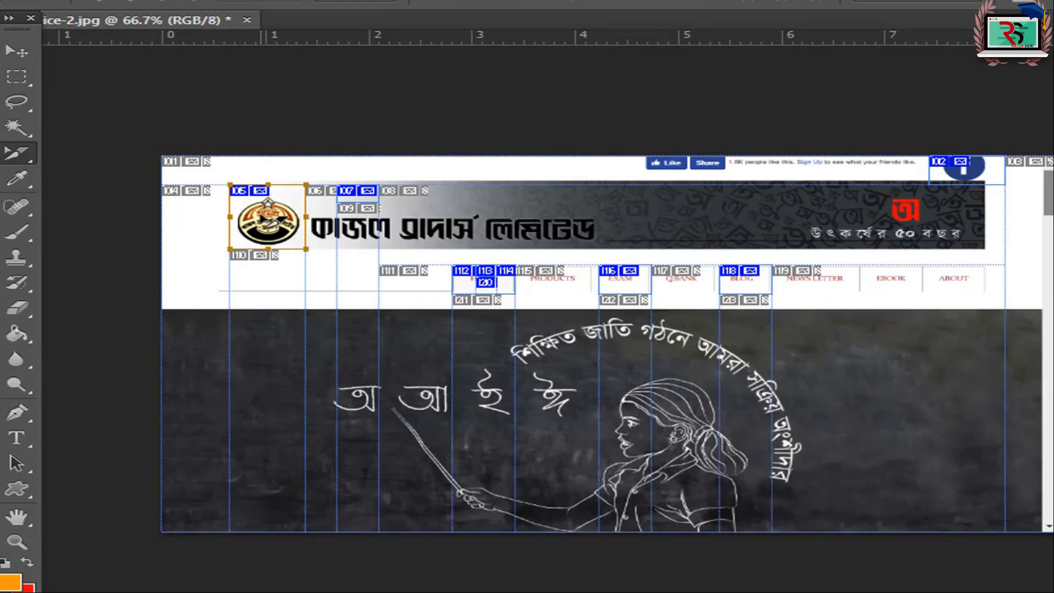
pyautogui.press('Delete')
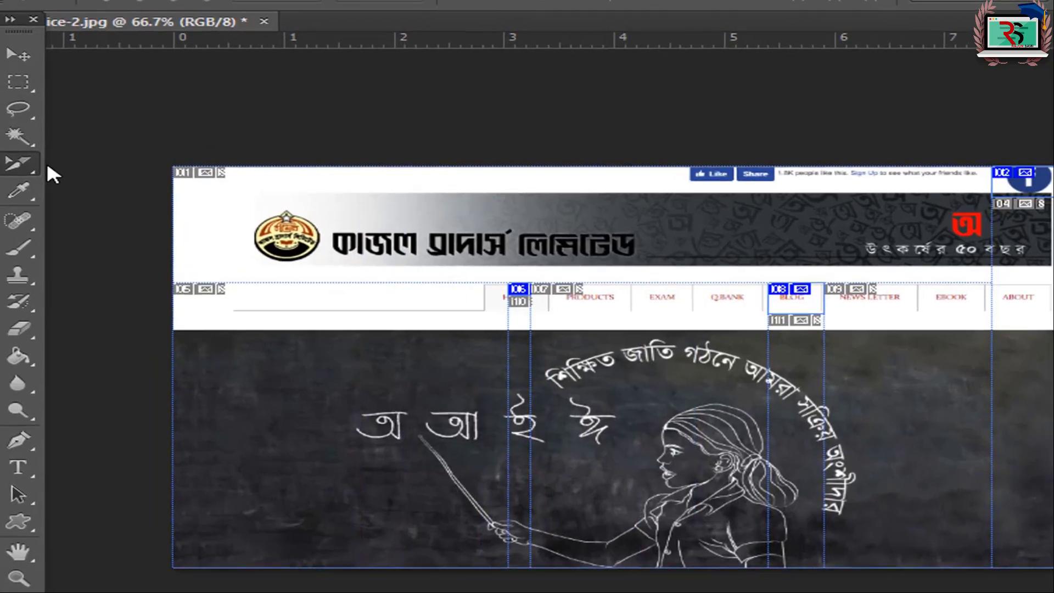
pyautogui.rightClick(17, 153)
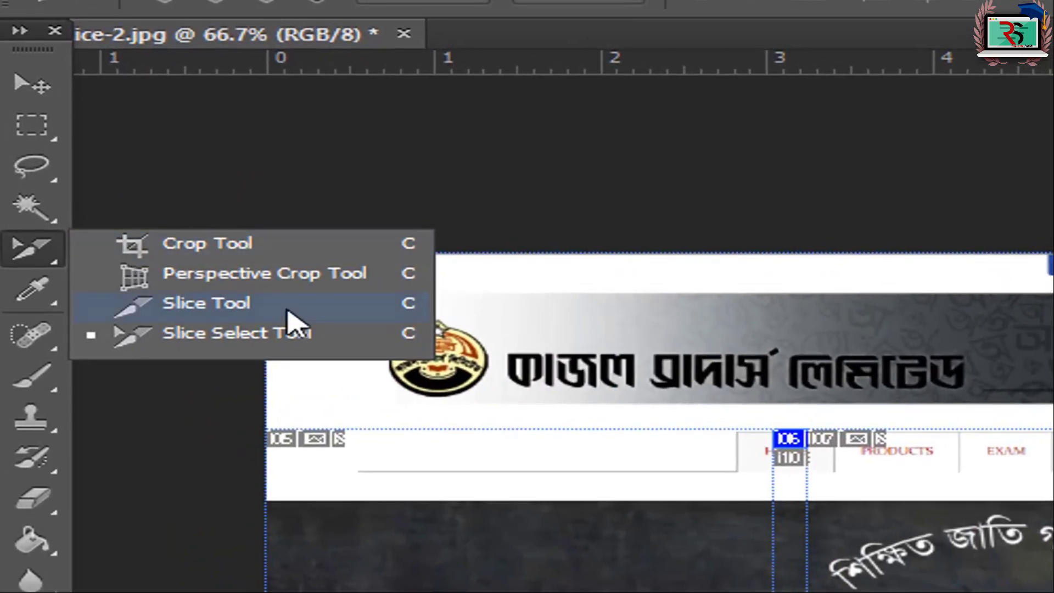